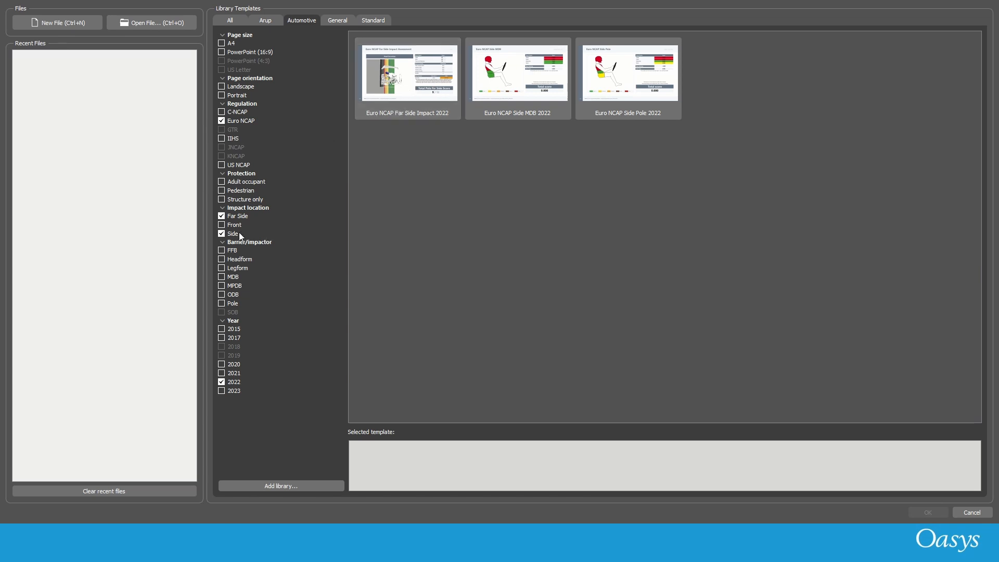
Open the Euro NCAP Side Pole 2022 template and select side_POLE_2022.key as the LS-DYNA keyword file to post-process
left_click(219, 216)
left_click(220, 216)
double_click(620, 78)
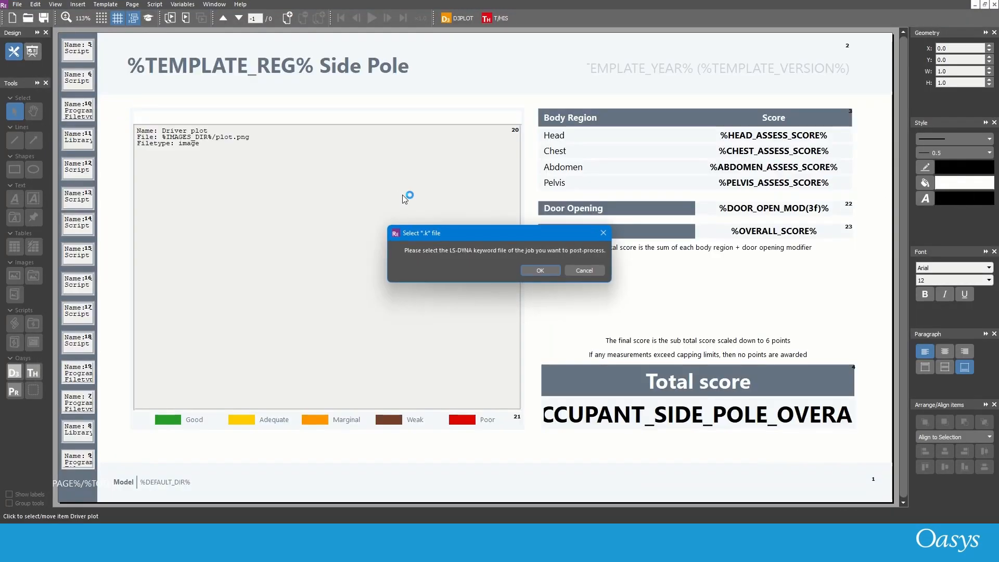
left_click(536, 273)
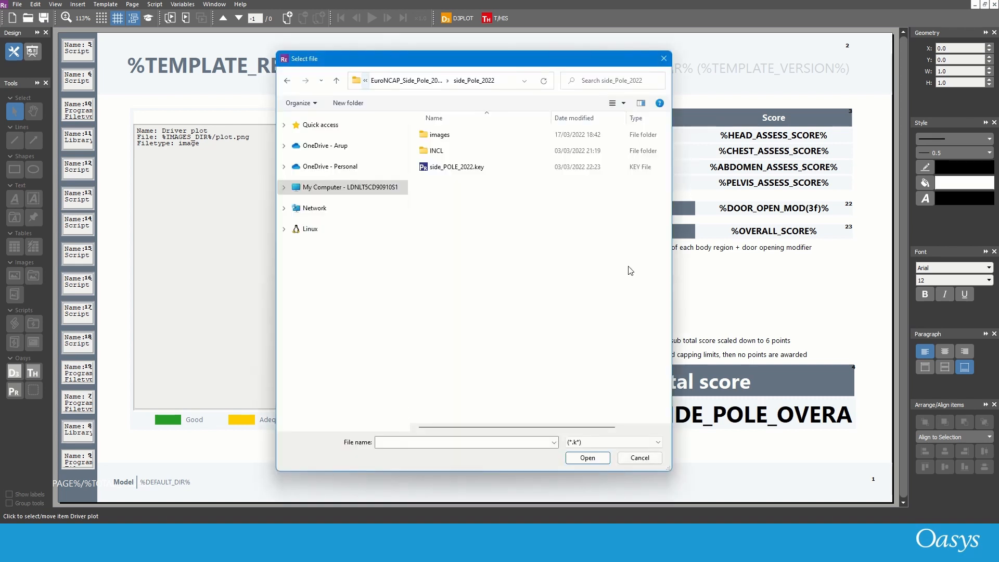
double_click(456, 168)
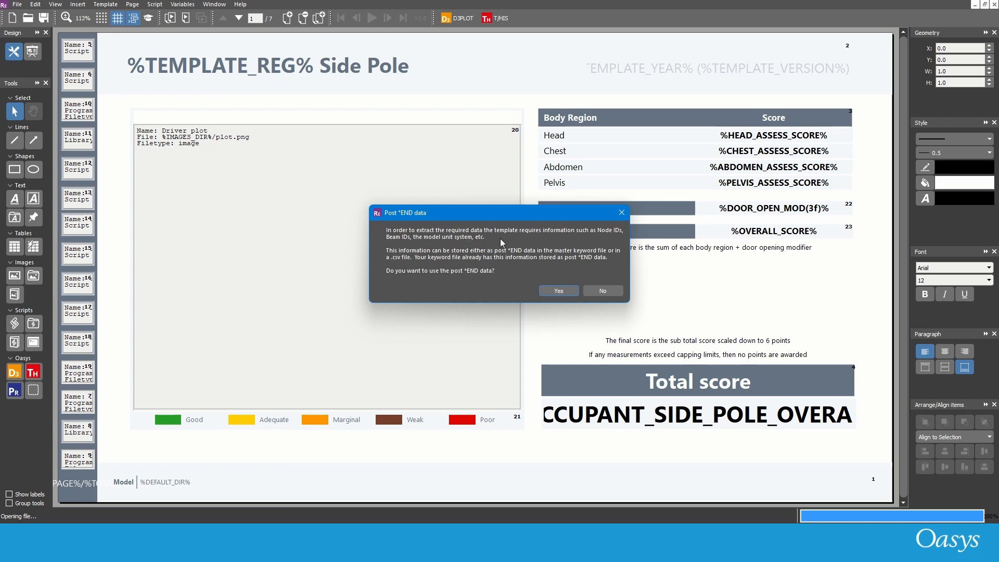
Decline using post *END data or a csv file, choose a far side analysis, and start Primer for selecting the required information
left_click(600, 291)
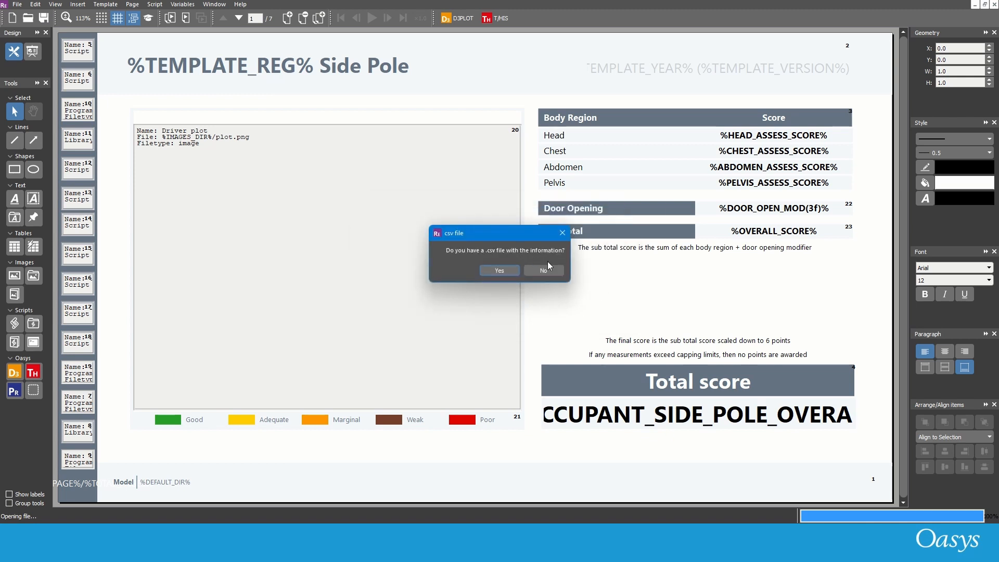
left_click(545, 270)
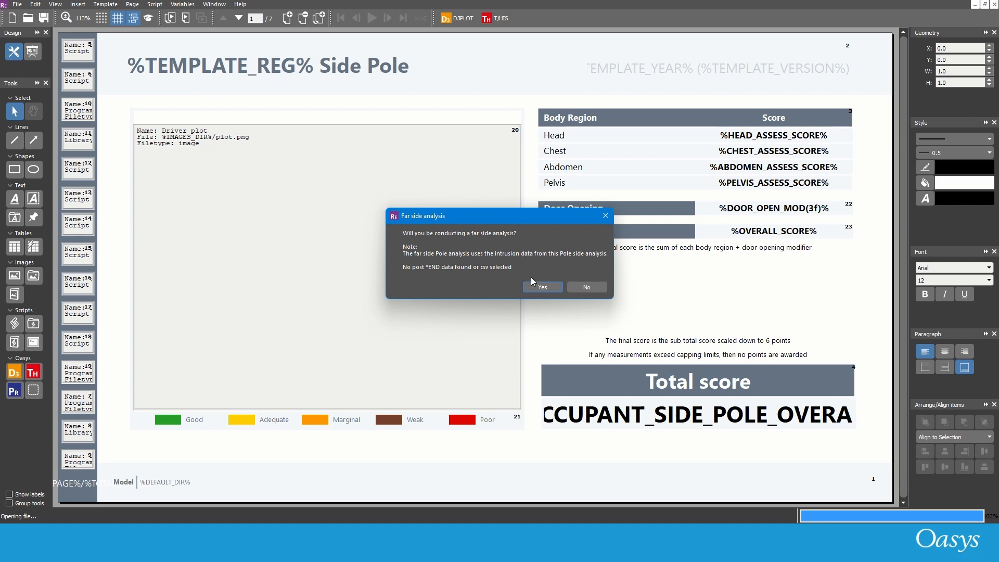
left_click(543, 288)
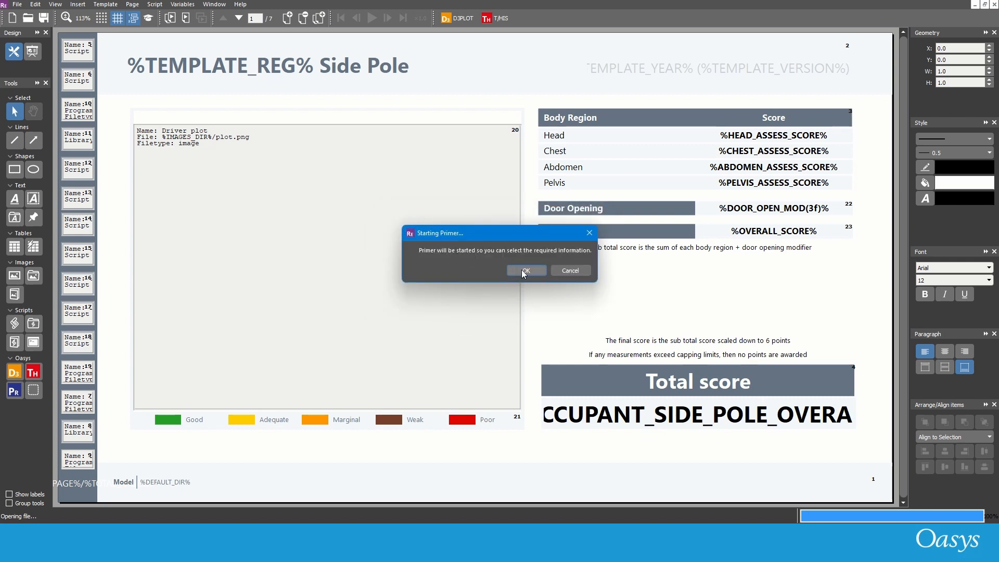
left_click(522, 271)
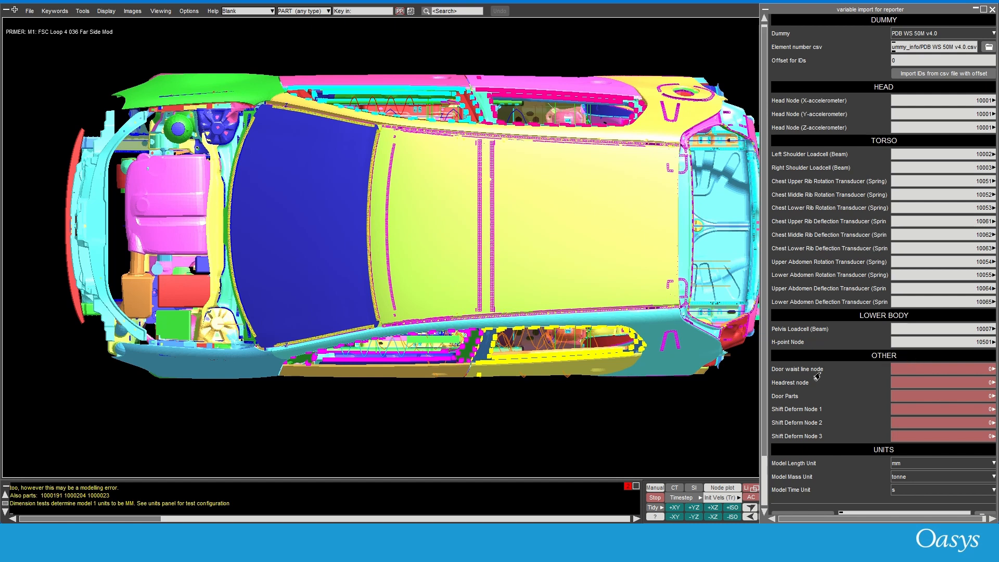
Assign node 1719783, at the front end of the rear door's waist line beside the B-pillar, as the door waist line node
mouse_move(802, 372)
mouse_move(779, 387)
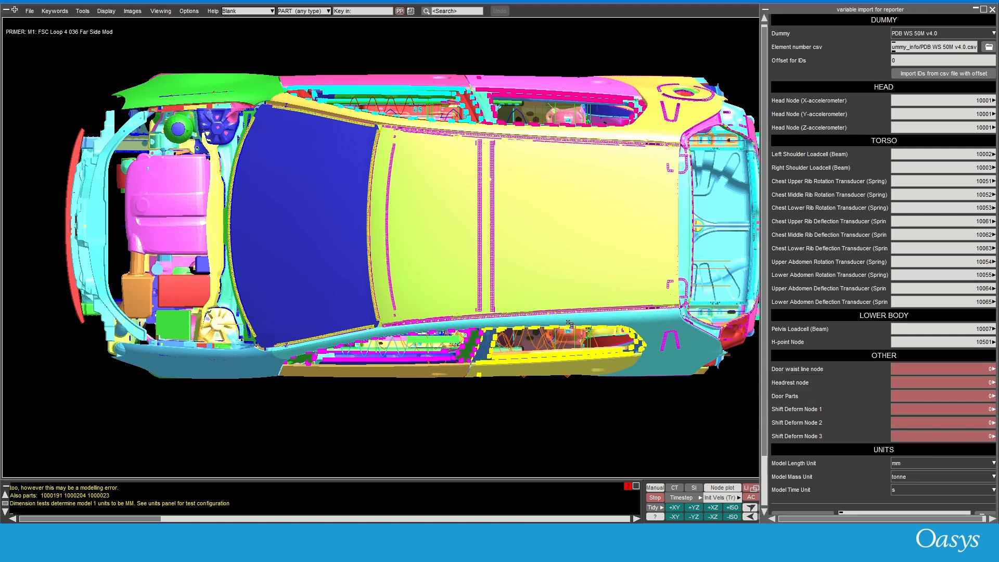
left_click_drag(427, 370, 197, 244, "shift")
scroll(485, 351, "up", 5)
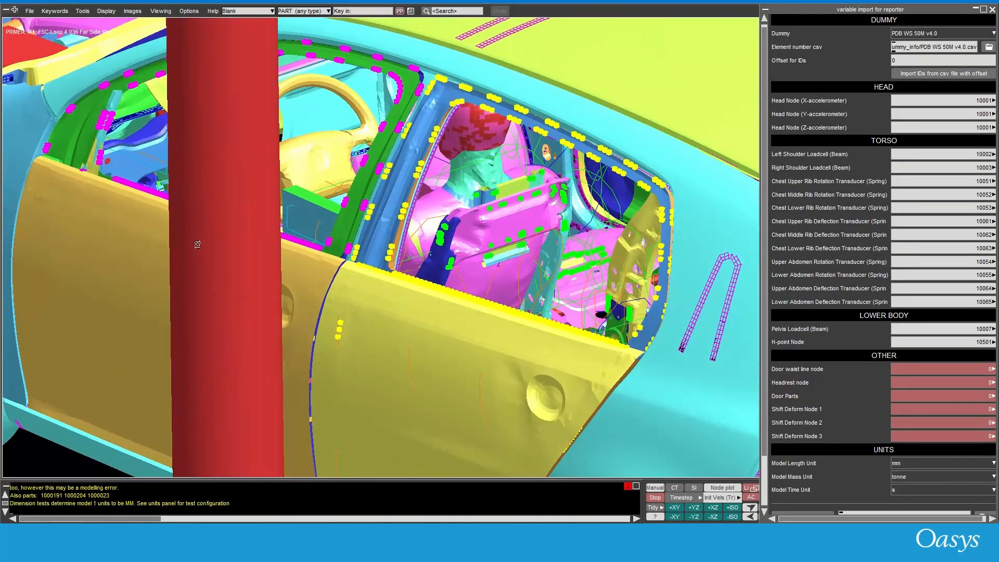
scroll(355, 270, "up", 5)
scroll(351, 264, "down", 4)
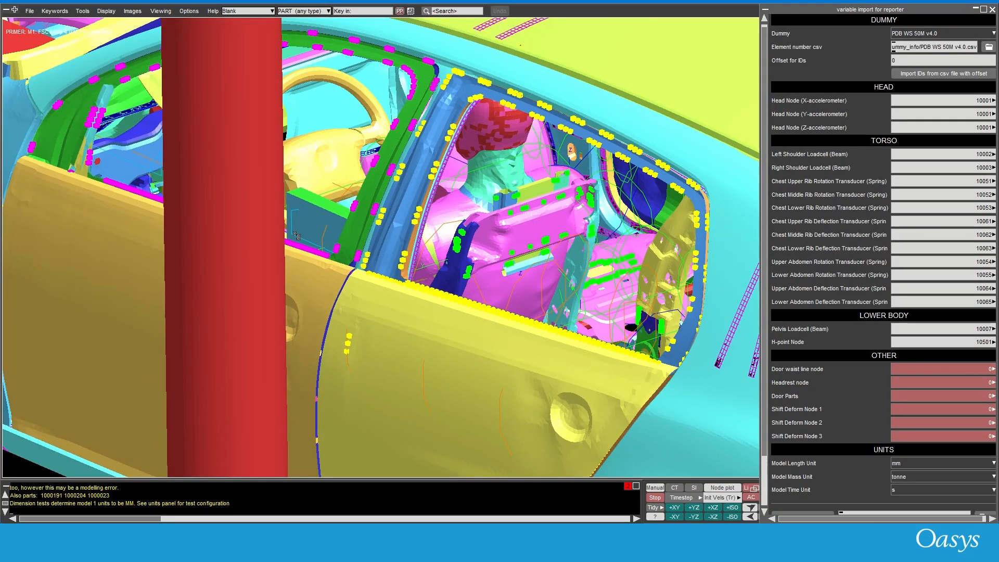
left_click(989, 371)
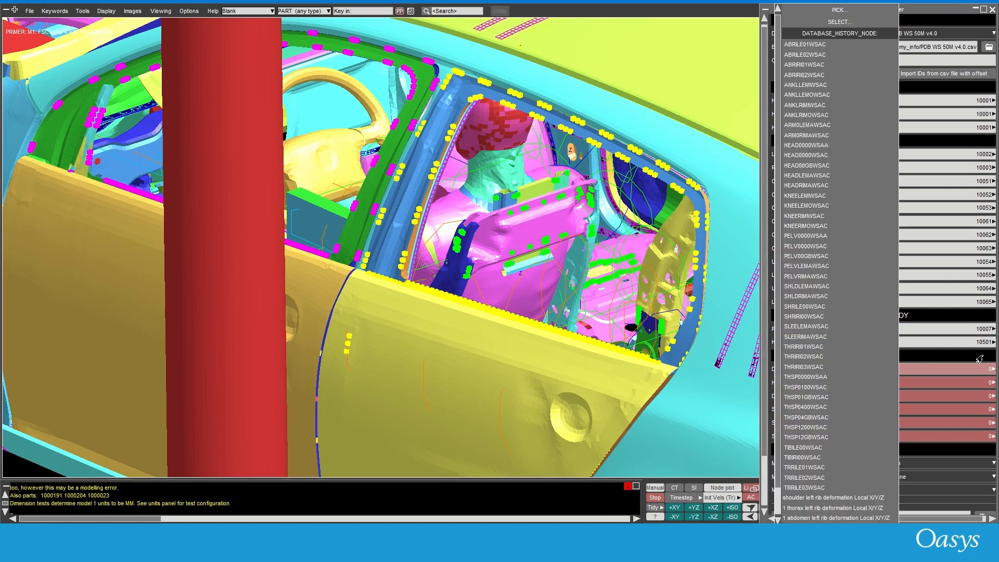
left_click(833, 21)
scroll(359, 271, "up", 5)
scroll(364, 268, "up", 1)
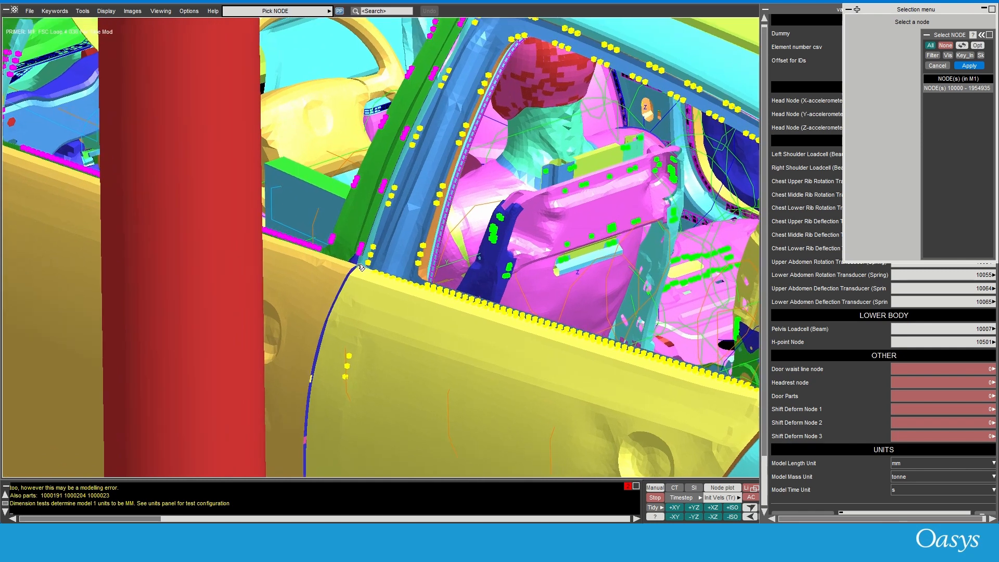
left_click(359, 266)
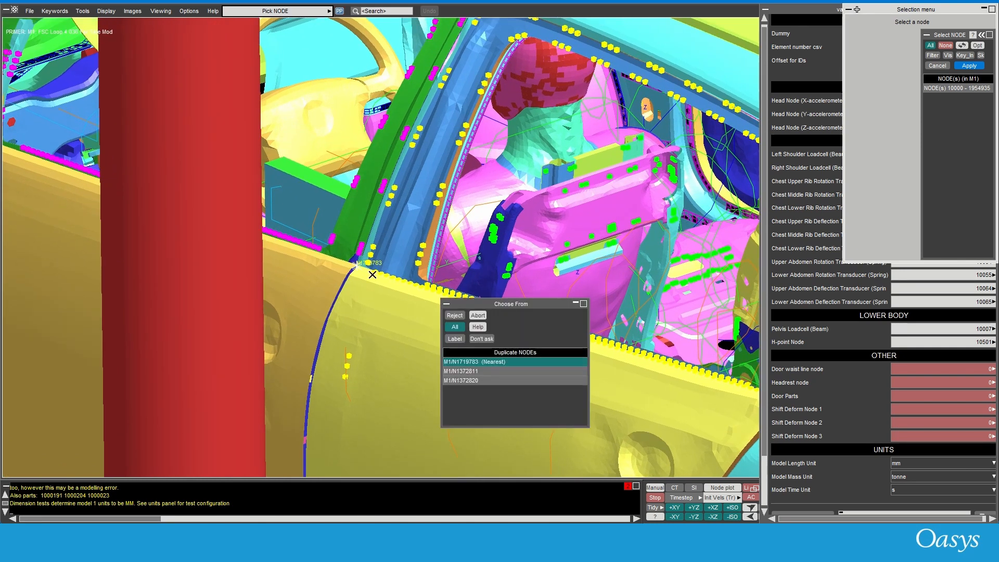
left_click(468, 362)
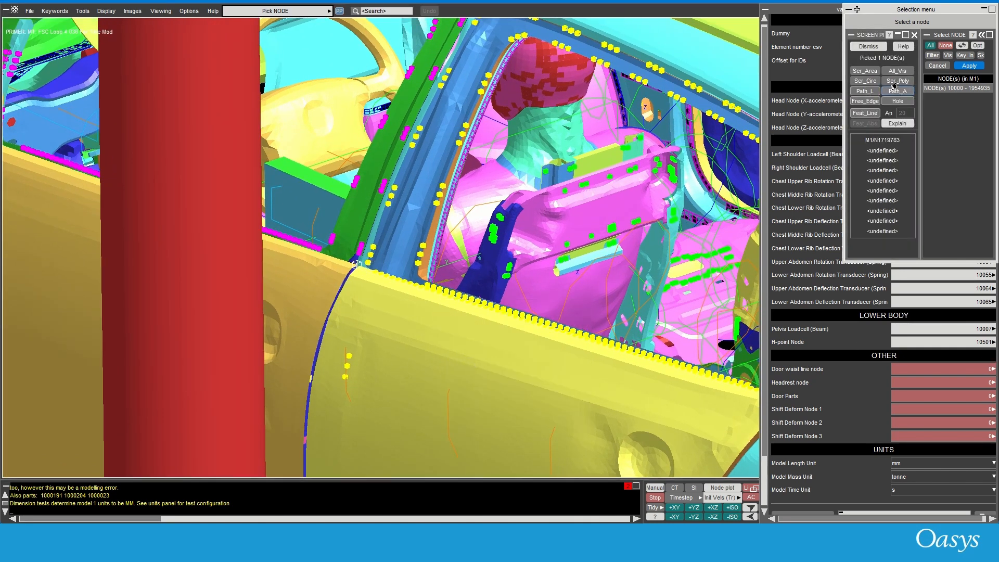
left_click(969, 65)
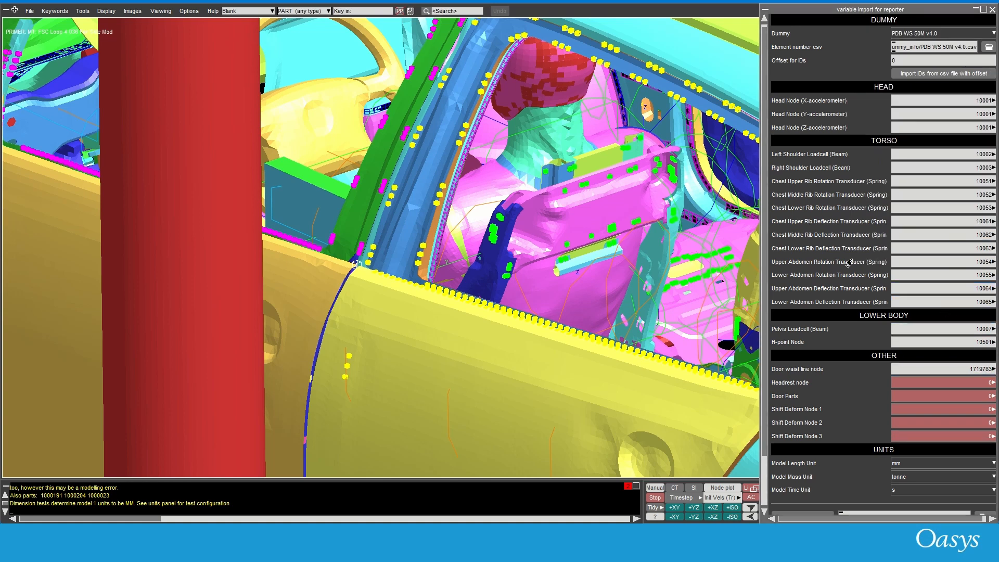
Assign node 1814282, on the upper corner of the headrest bracket beside the dummy's neck, as the headrest node
left_click_drag(562, 244, 500, 333, "shift")
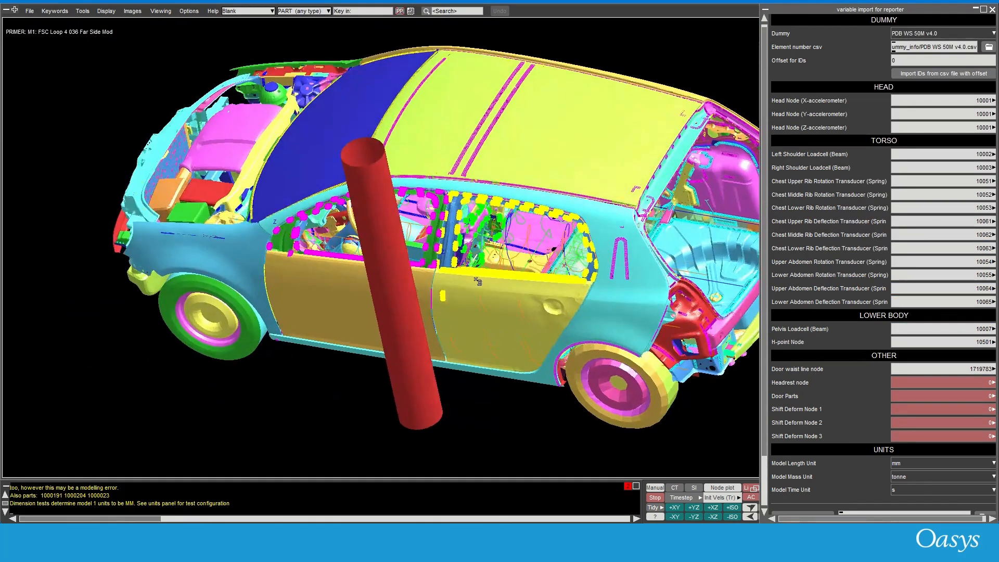
scroll(500, 333, "up", 3)
mouse_move(777, 384)
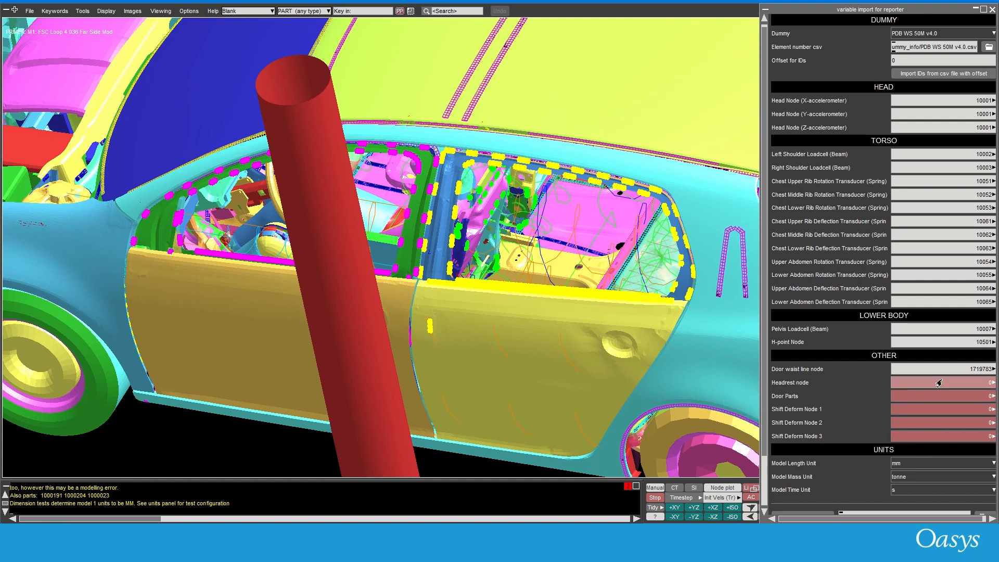
left_click(992, 383)
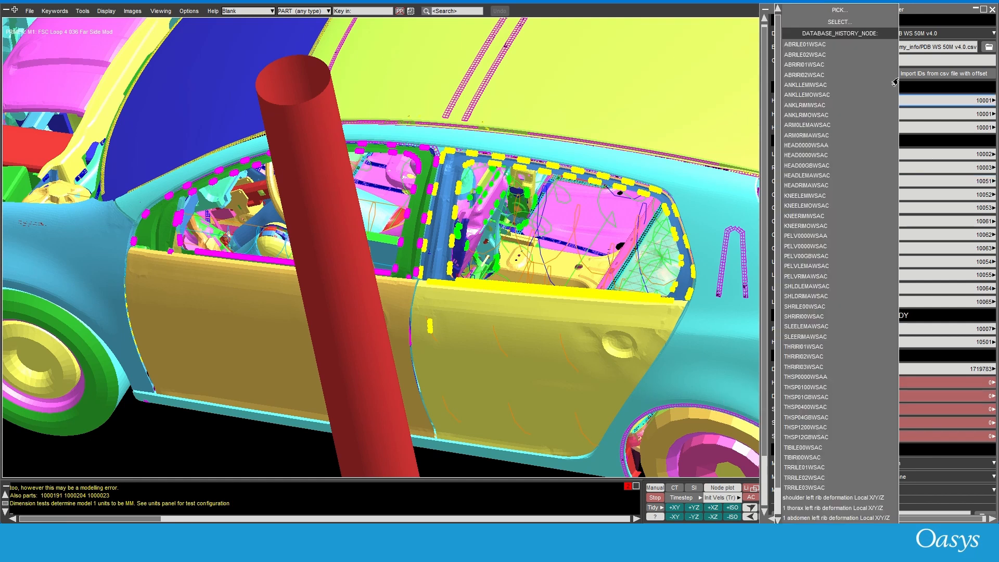
left_click(840, 22)
scroll(458, 190, "up", 4)
scroll(458, 191, "up", 3)
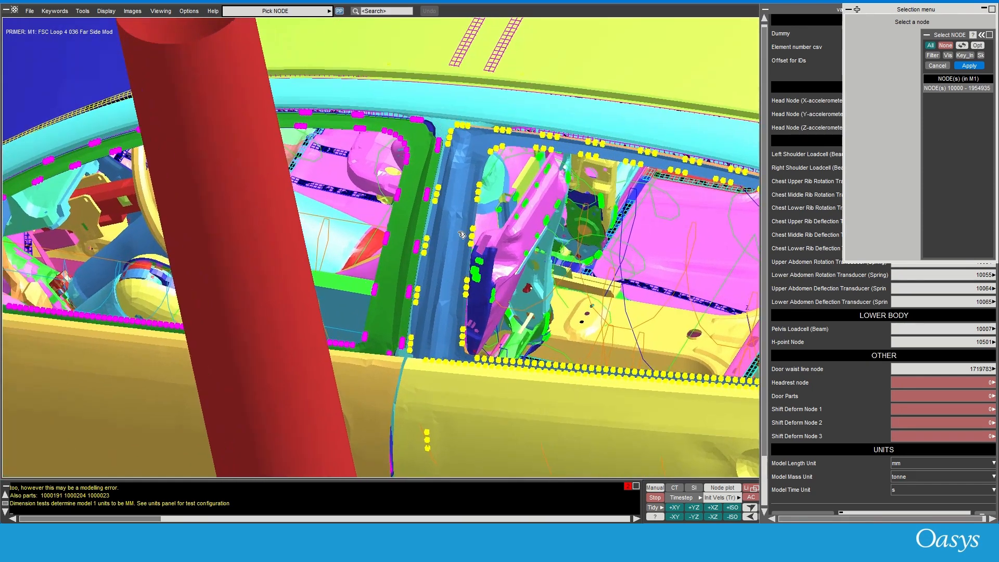
left_click_drag(458, 191, 360, 191, "shift")
scroll(424, 155, "up", 5)
scroll(526, 139, "up", 5)
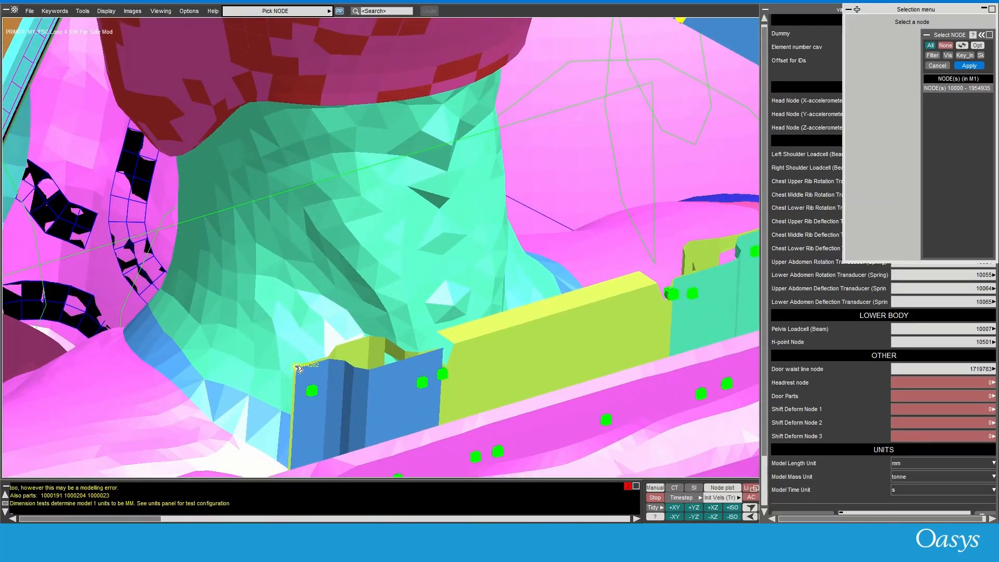
left_click(295, 366)
left_click(394, 375)
scroll(407, 341, "down", 10)
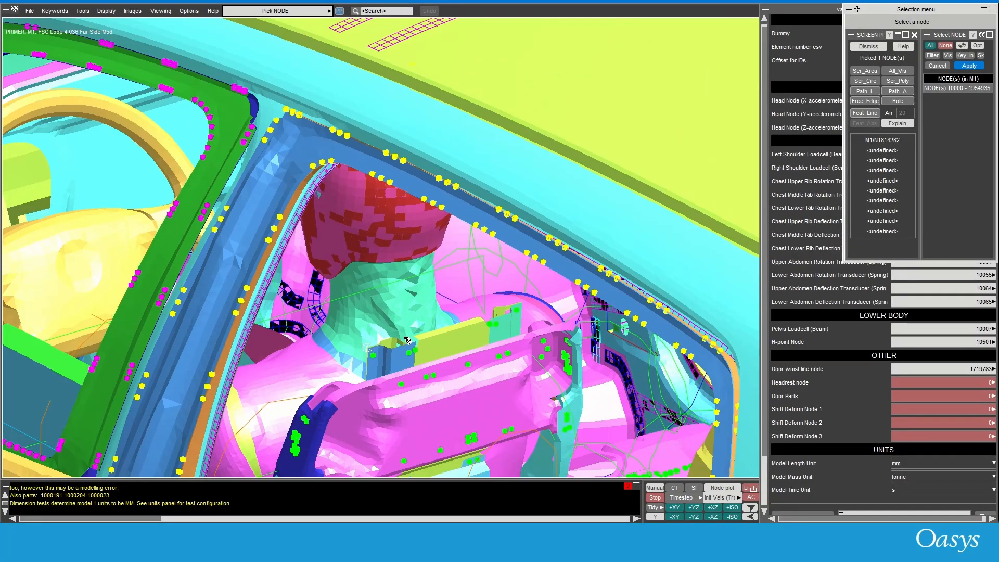
scroll(407, 341, "down", 5)
left_click_drag(408, 340, 466, 435, "shift")
middle_click_drag(506, 341, 462, 193, "shift")
left_click(968, 66)
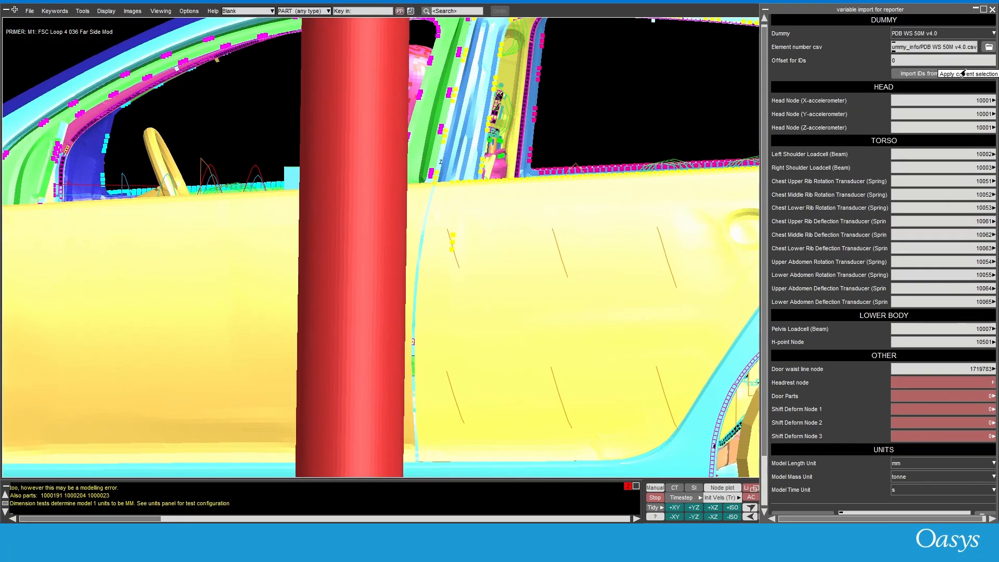
Blank the pole, the outer door panels and the inner door parts on the struck side of the car
scroll(520, 183, "down", 6)
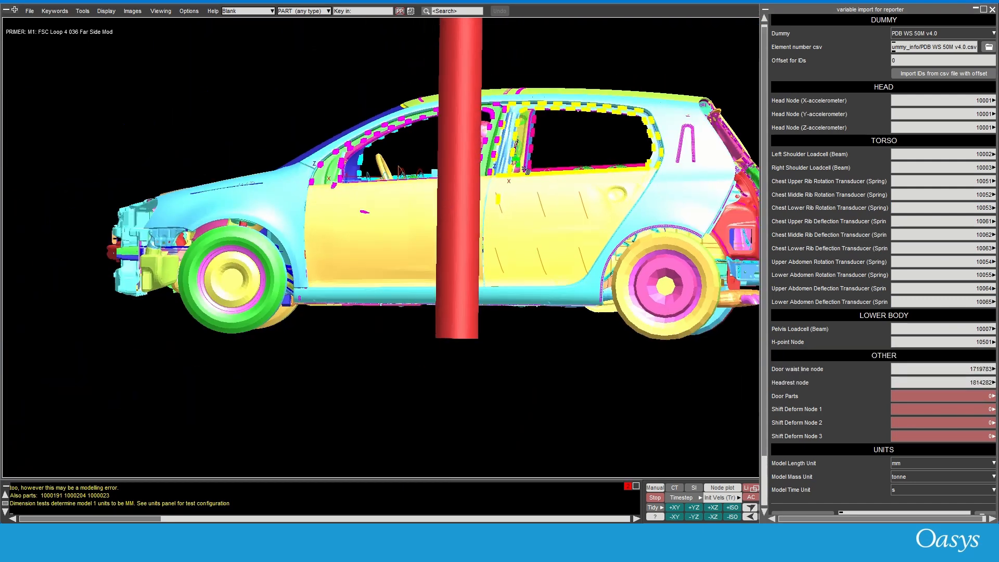
left_click_drag(519, 182, 531, 226, "shift")
scroll(372, 164, "up", 5)
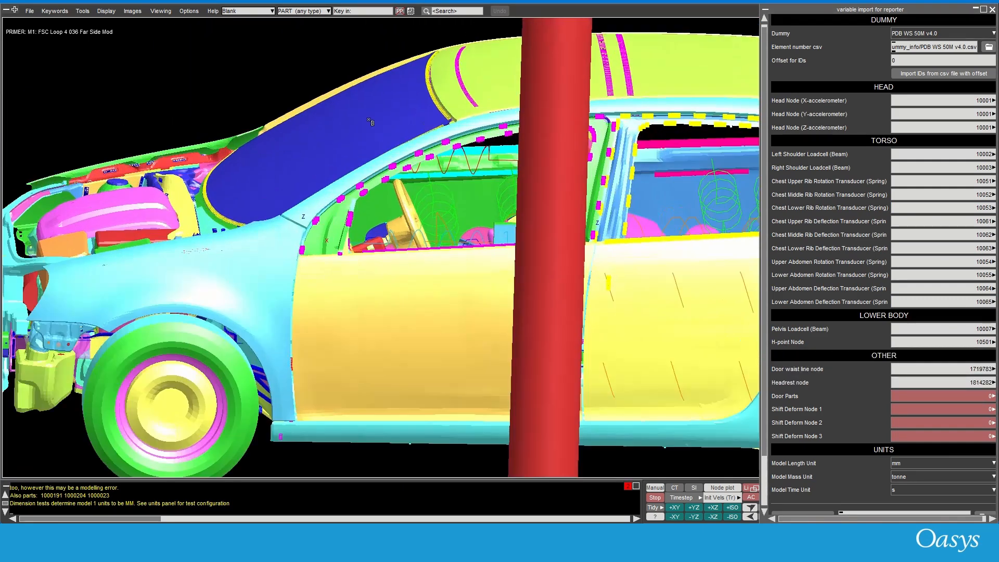
left_click_drag(373, 164, 436, 118, "shift")
scroll(436, 119, "down", 3)
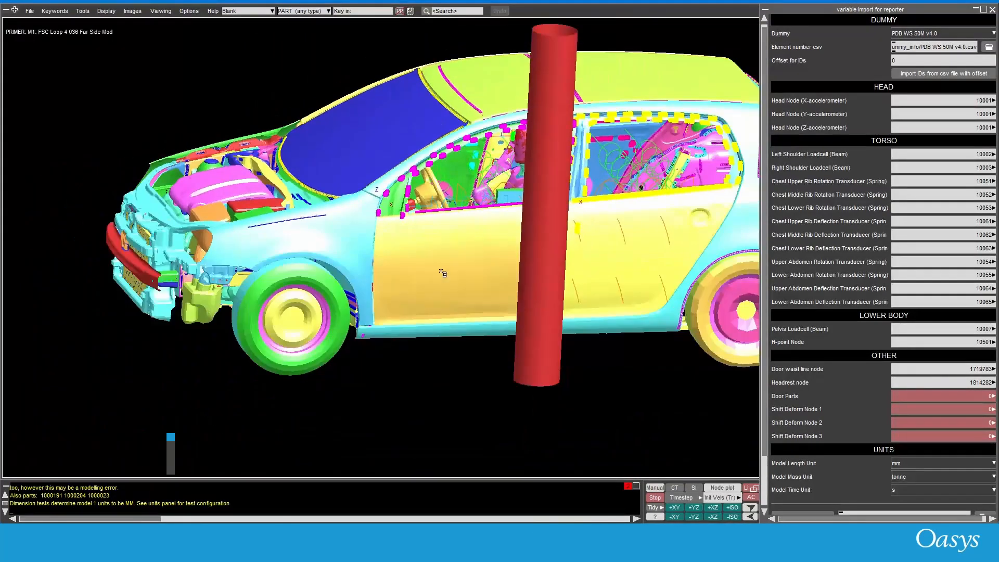
left_click(441, 283)
left_click(461, 243)
left_click_drag(460, 243, 593, 297, "shift")
left_click(379, 277)
scroll(599, 225, "up", 5)
left_click(594, 244)
left_click(593, 297)
left_click_drag(529, 299, 621, 344)
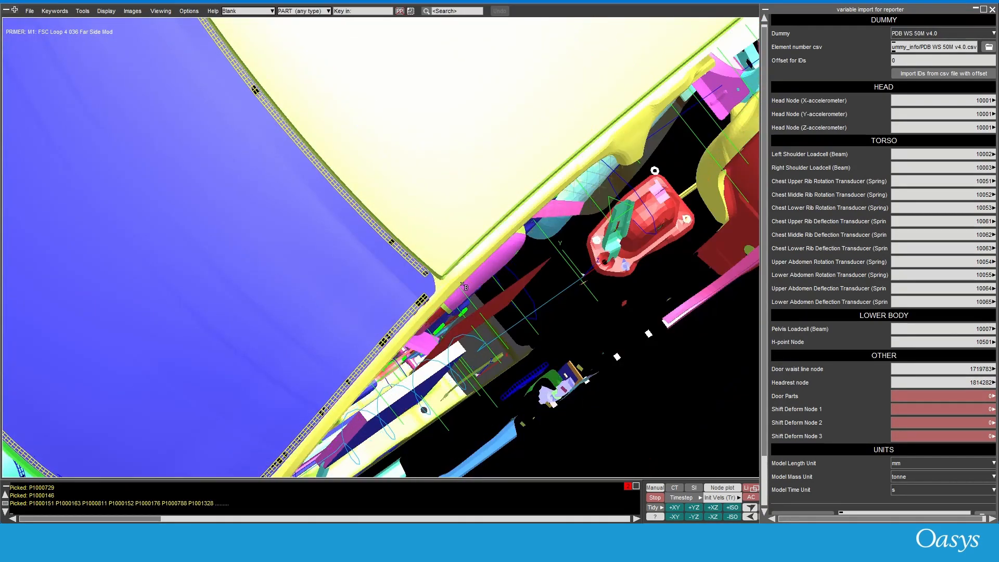
Reverse the blanking to isolate the picked parts and blank the unwanted ones around the doors
key("r")
scroll(458, 166, "down", 5)
left_click_drag(221, 118, 404, 152)
left_click_drag(375, 95, 534, 163)
left_click_drag(449, 140, 656, 354, "shift")
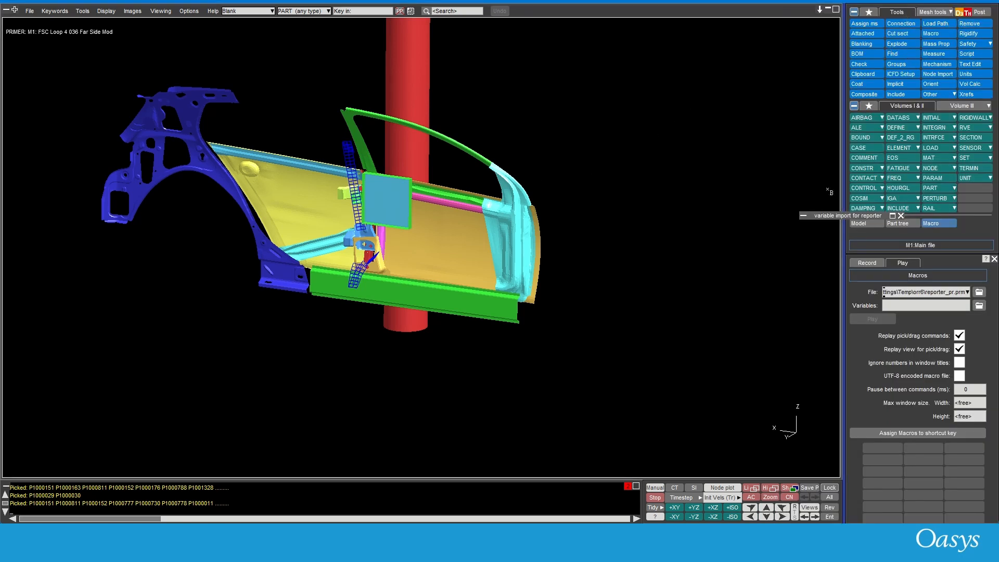
Lock the isolated door parts and examine them from the inner side
right_click_drag(554, 320, 822, 389, "shift")
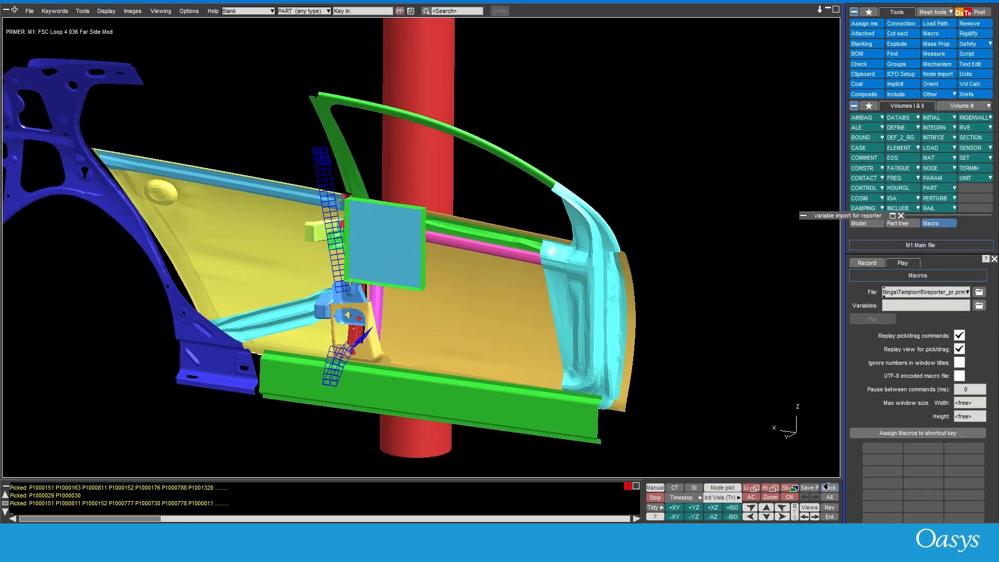
scroll(465, 264, "up", 2)
left_click_drag(453, 263, 393, 163, "shift")
scroll(392, 151, "down", 3)
left_click_drag(426, 274, 436, 200, "shift")
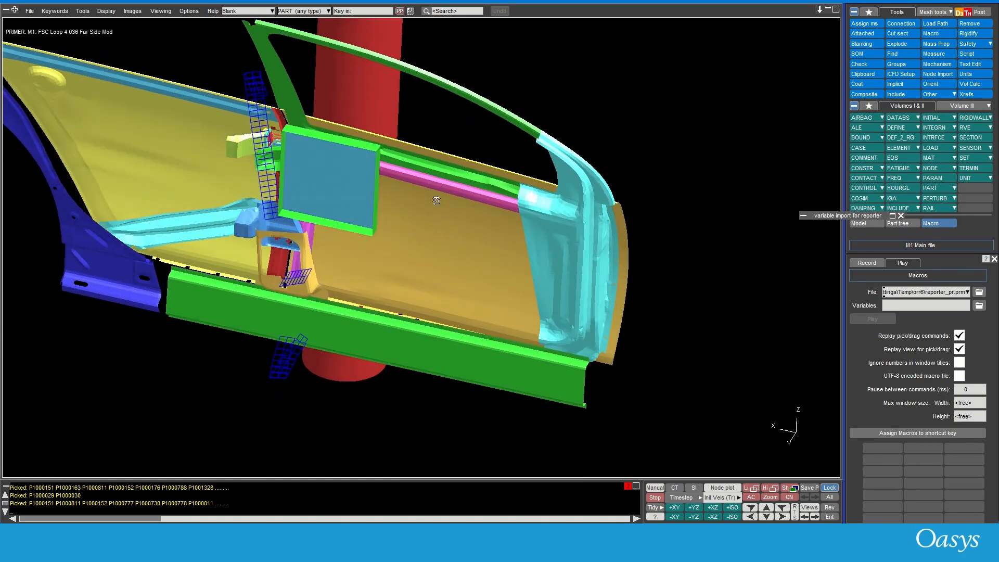
Unlock the isolated parts, reverse the blanking and unblank the whole car model
left_click(823, 488)
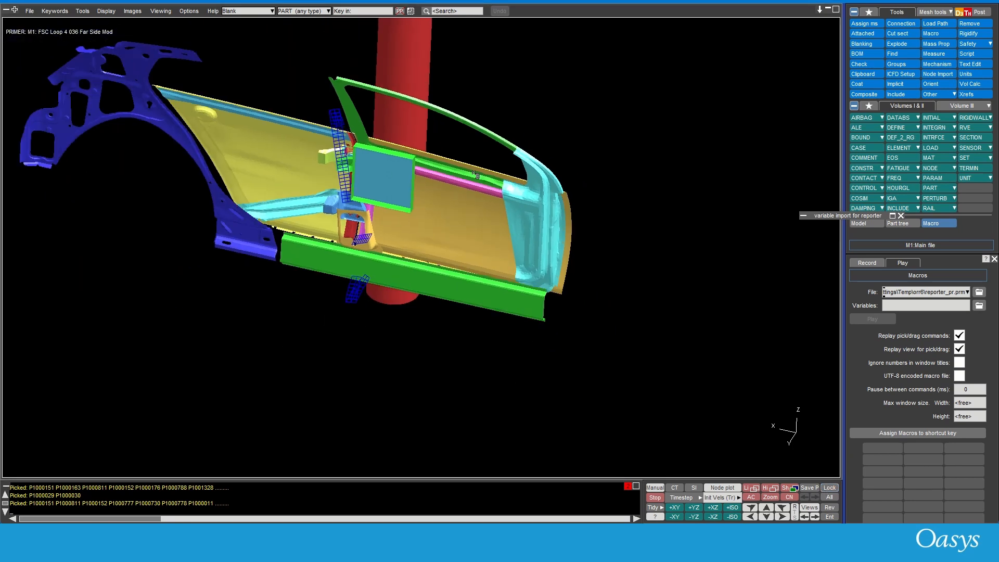
key("r")
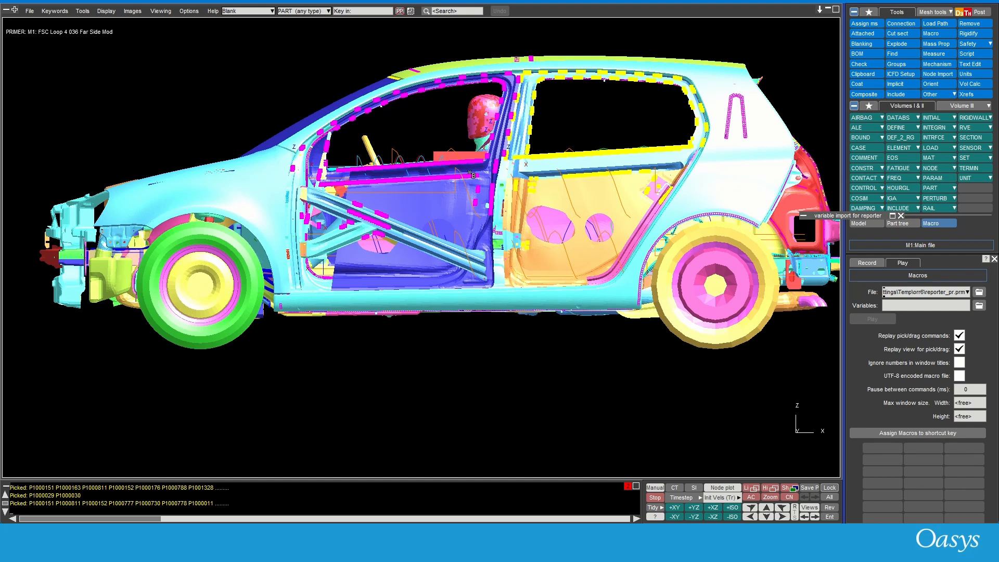
key("u")
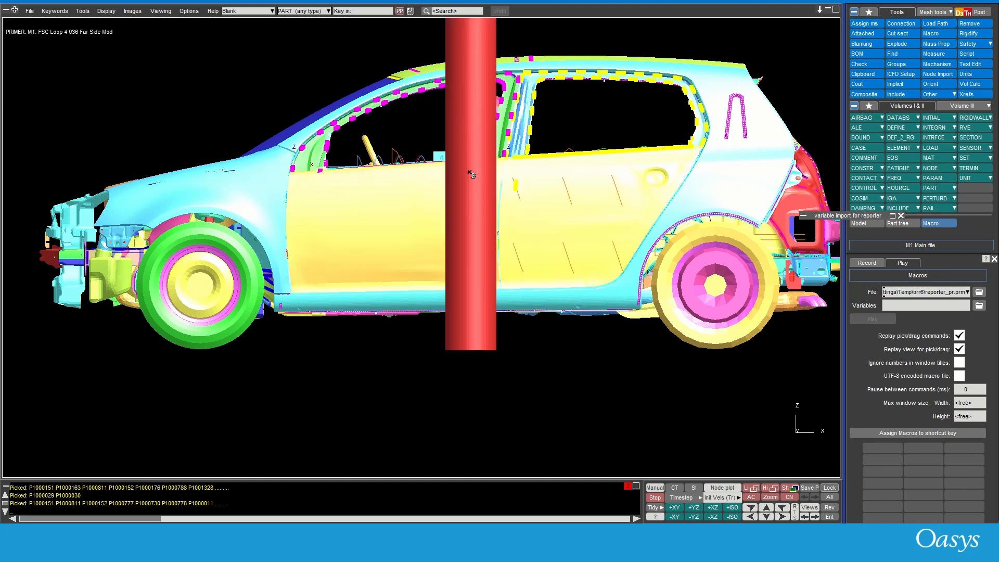
middle_click_drag(478, 173, 423, 215, "shift")
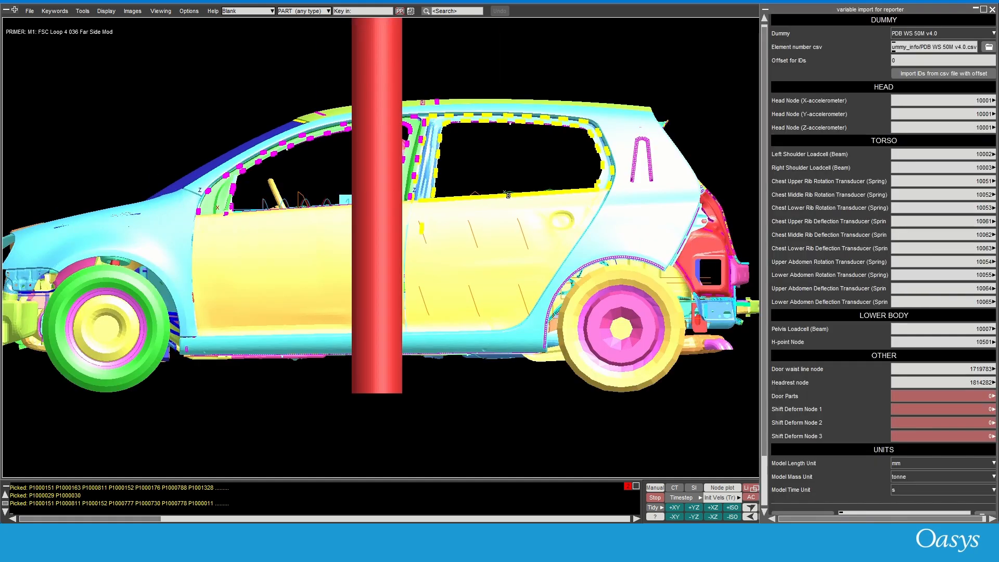
left_click_drag(430, 196, 438, 250, "shift")
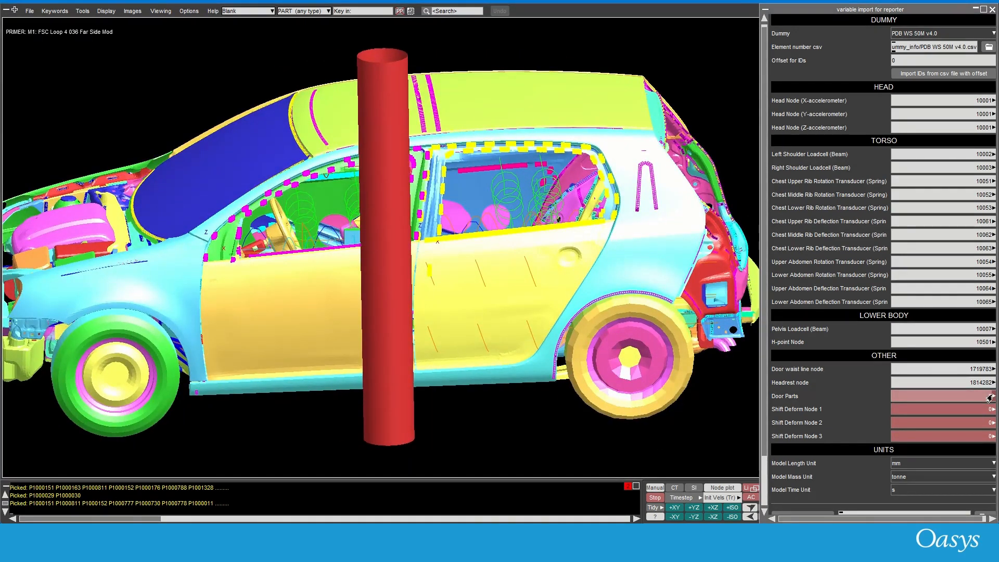
left_click_drag(436, 251, 411, 194, "shift")
middle_click_drag(390, 235, 409, 263, "shift")
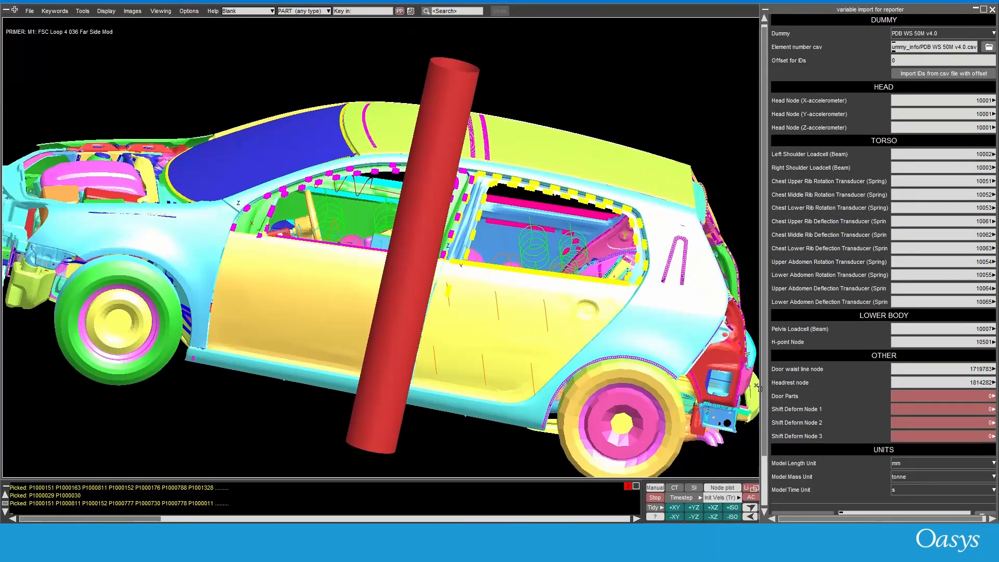
Blank the front door and pillar parts on the struck side, then reverse the blanking to isolate the picked parts
mouse_move(778, 400)
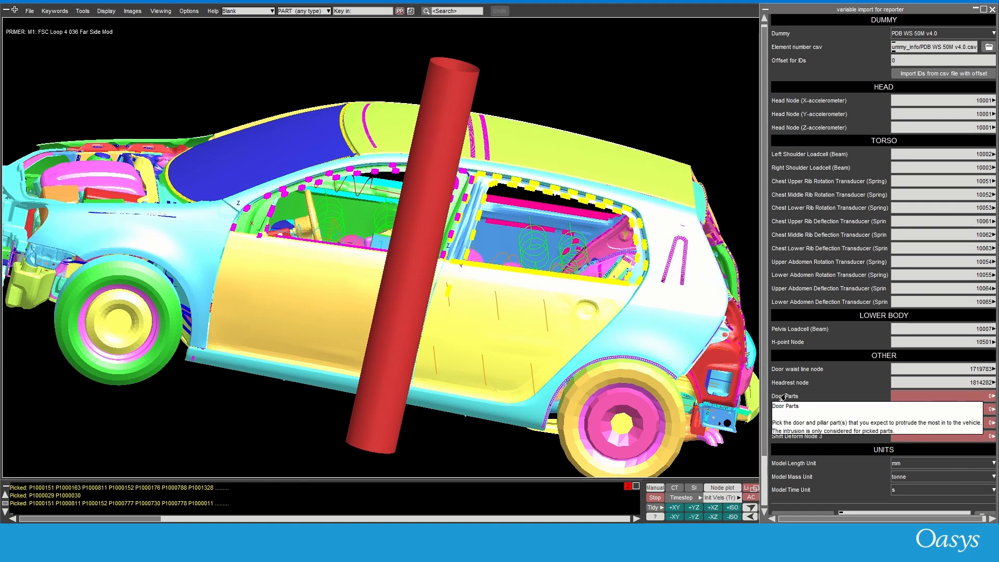
left_click_drag(291, 154, 271, 156, "shift")
left_click_drag(213, 131, 346, 231)
left_click_drag(411, 205, 566, 193, "shift")
left_click_drag(518, 231, 451, 70, "shift")
scroll(449, 98, "up", 3)
left_click(447, 114)
left_click_drag(446, 114, 589, 245, "shift")
left_click(499, 157)
middle_click_drag(589, 244, 435, 43, "shift")
left_click(552, 230)
key("r")
scroll(500, 188, "down", 5)
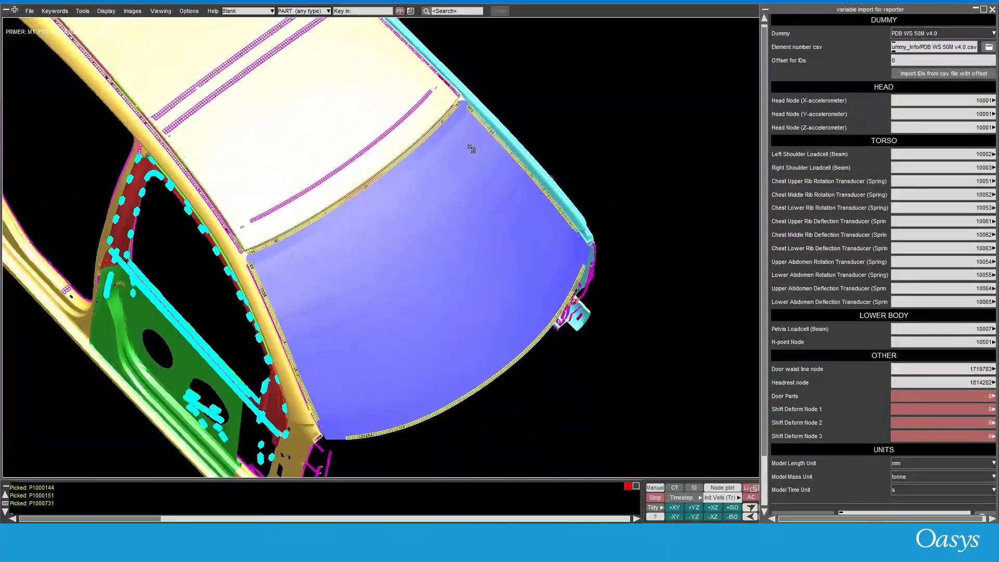
Blank the roof, windscreen and opposite-side parts so only the inner front door and pillar parts are displayed
left_click_drag(310, 183, 620, 91)
scroll(313, 185, "up", 6)
left_click_drag(407, 138, 285, 201, "shift")
left_click(430, 268)
middle_click_drag(397, 127, 418, 214, "shift")
left_click(403, 121)
left_click(405, 124)
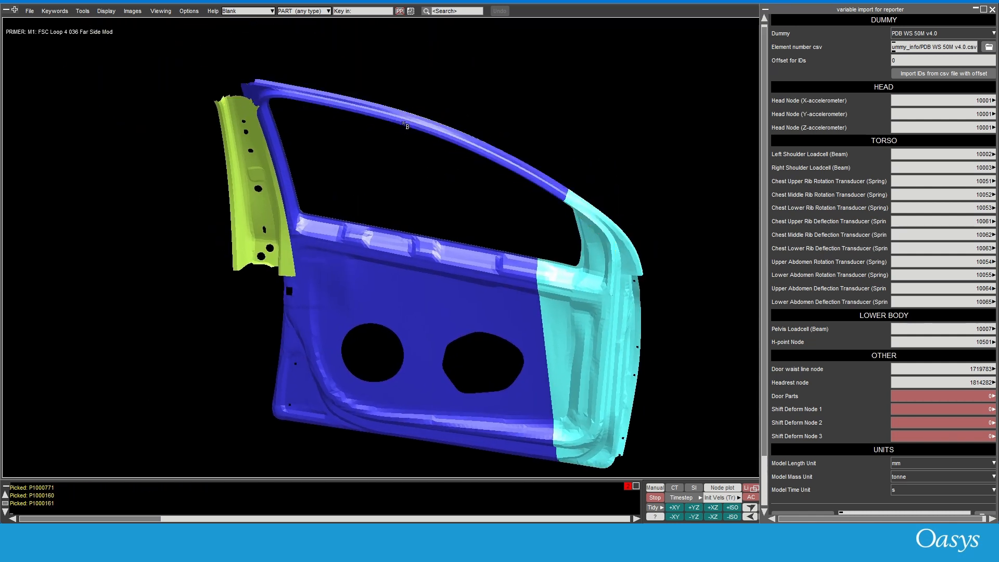
View the isolated door and pillar parts from several standard directions and unblank the whole car model
key("2")
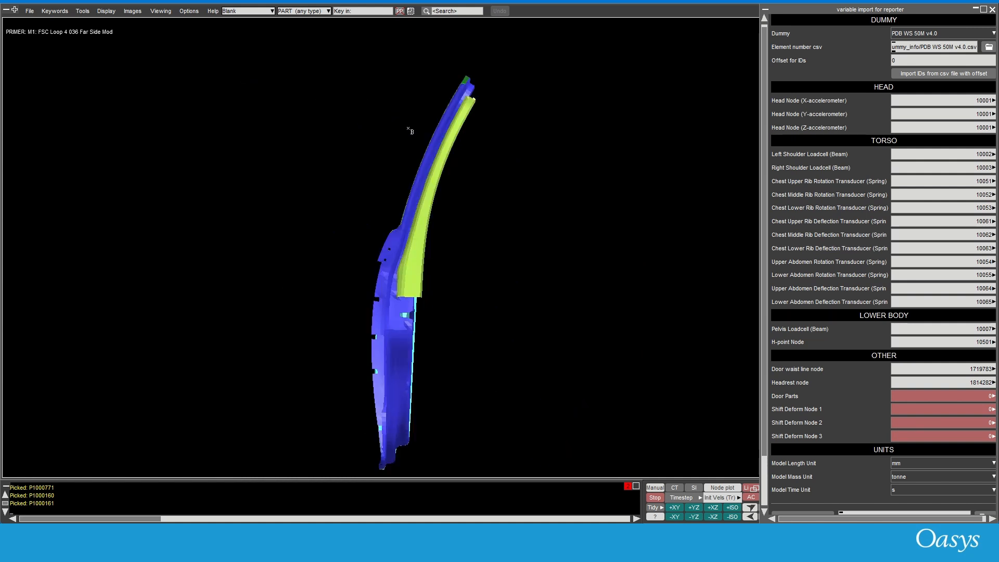
key("3")
key("4")
key("3")
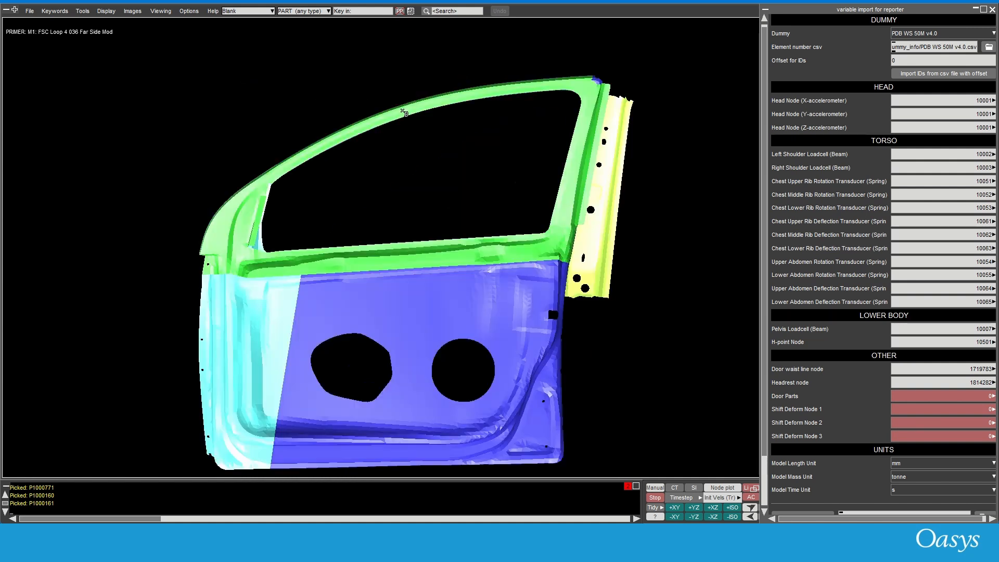
key("u")
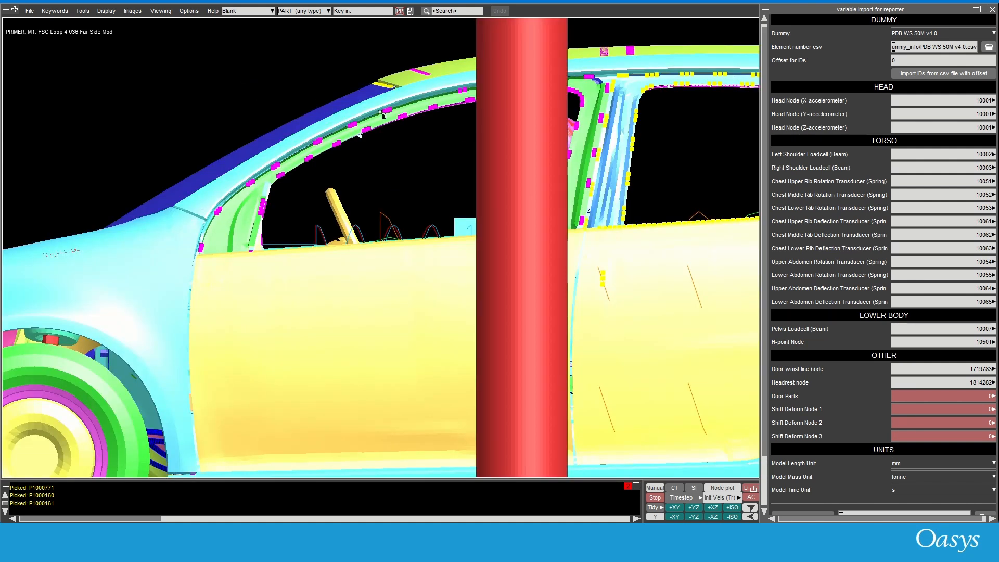
Blank the pole and the outer panel of the front door on the struck side of the car
scroll(402, 114, "down", 8)
middle_click_drag(508, 104, 440, 201, "shift")
left_click_drag(404, 201, 470, 223, "shift")
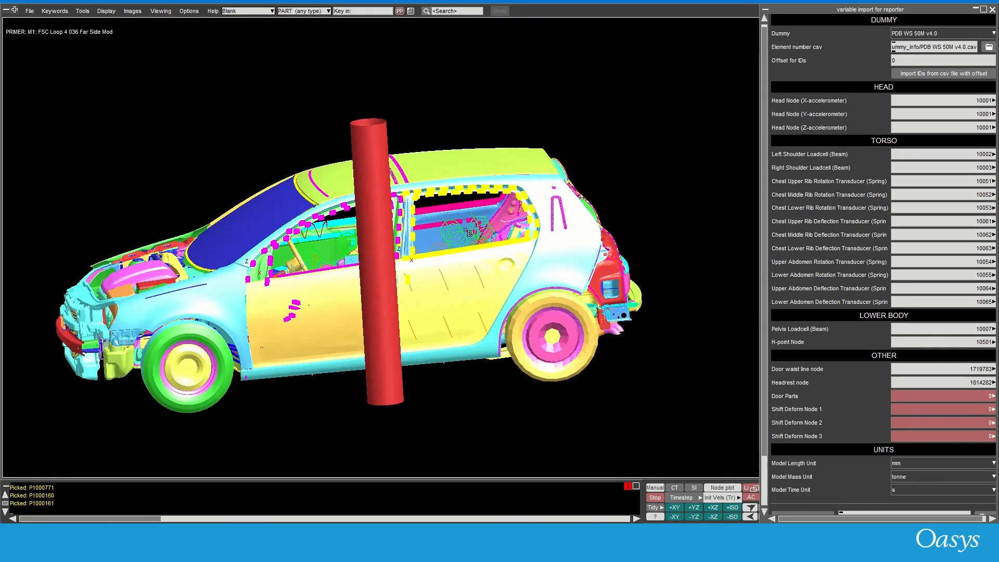
middle_click_drag(473, 254, 479, 224, "shift")
left_click_drag(469, 222, 652, 337, "shift")
right_click_drag(652, 337, 327, 206, "shift")
left_click_drag(326, 207, 131, 66, "shift")
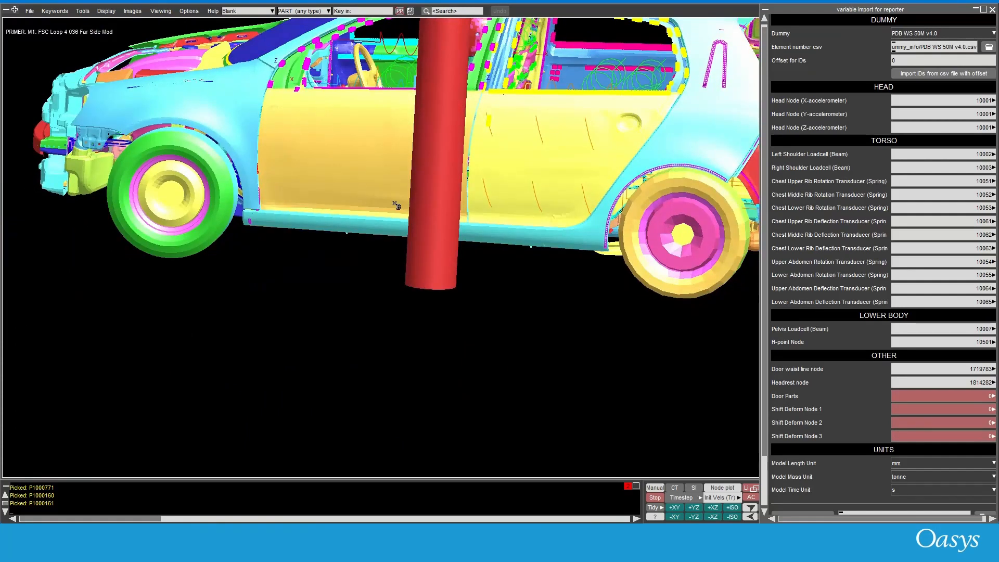
left_click(431, 269)
left_click_drag(431, 269, 416, 247, "shift")
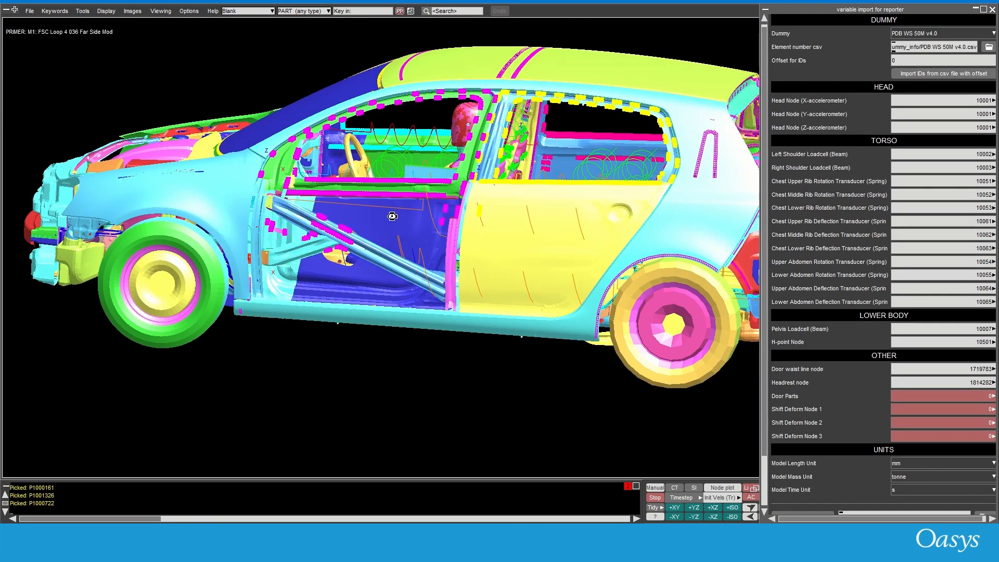
Blank the rear door's outer and inner panels, the front door's inner panels and the outer body side panel
left_click_drag(465, 225, 475, 242, "shift")
scroll(462, 288, "up", 3)
left_click(469, 314)
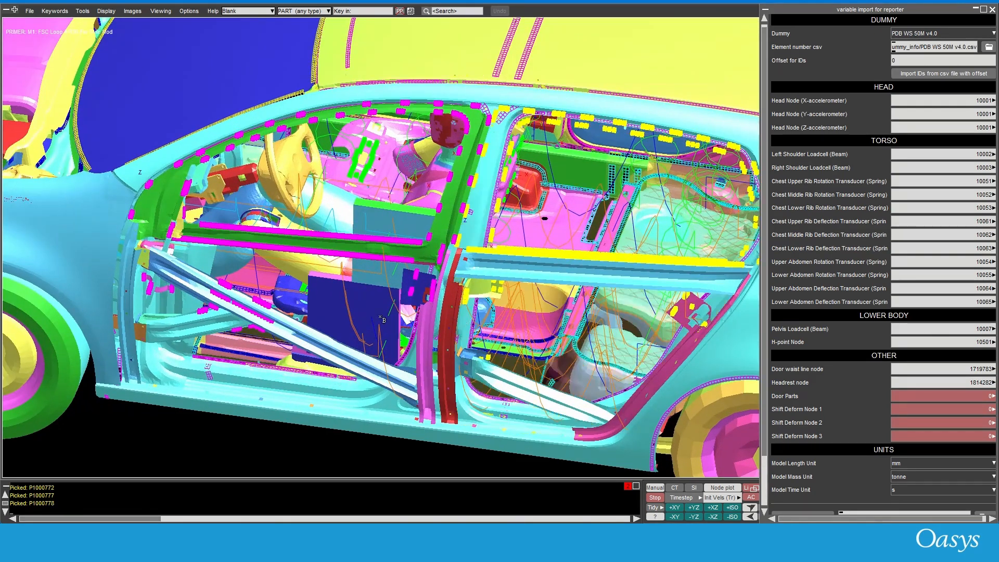
left_click_drag(341, 312, 436, 345, "shift")
left_click(409, 406)
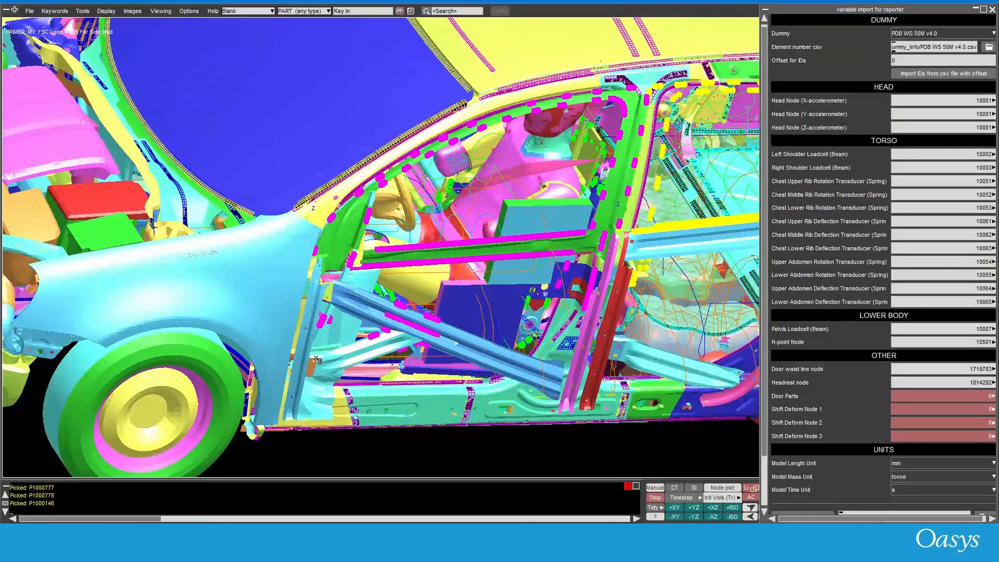
Blank the front door frame and B-pillar parts, then reverse the blanking to isolate all picked parts
left_click_drag(327, 367, 248, 301, "shift")
left_click(242, 262)
left_click_drag(239, 259, 547, 245, "shift")
left_click(634, 319)
left_click(593, 159)
left_click(598, 160)
scroll(590, 175, "down", 2)
left_click(590, 179)
left_click_drag(556, 211, 362, 173, "shift")
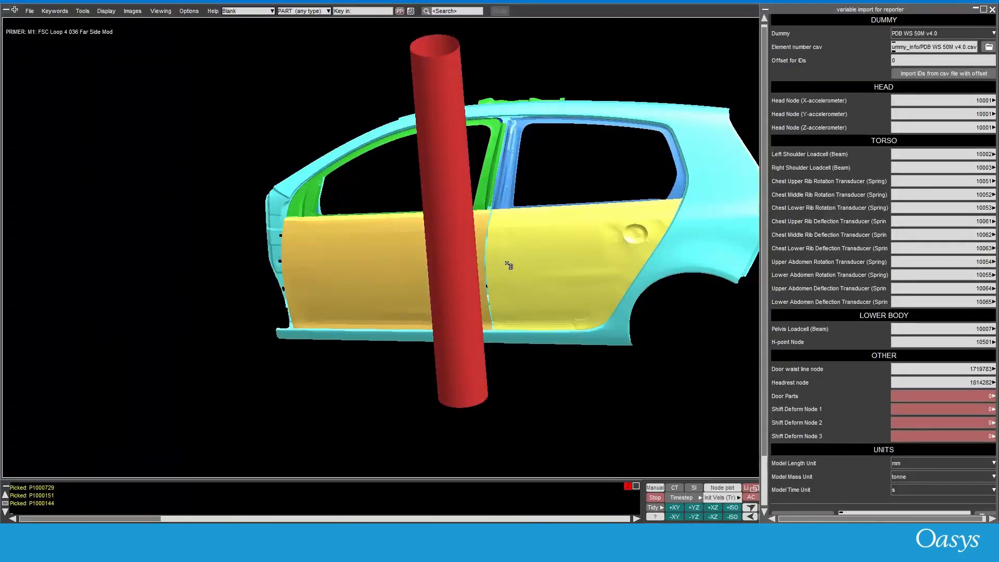
Blank the pole and the outer body side panel among the isolated parts
left_click_drag(312, 208, 53, 282, "shift")
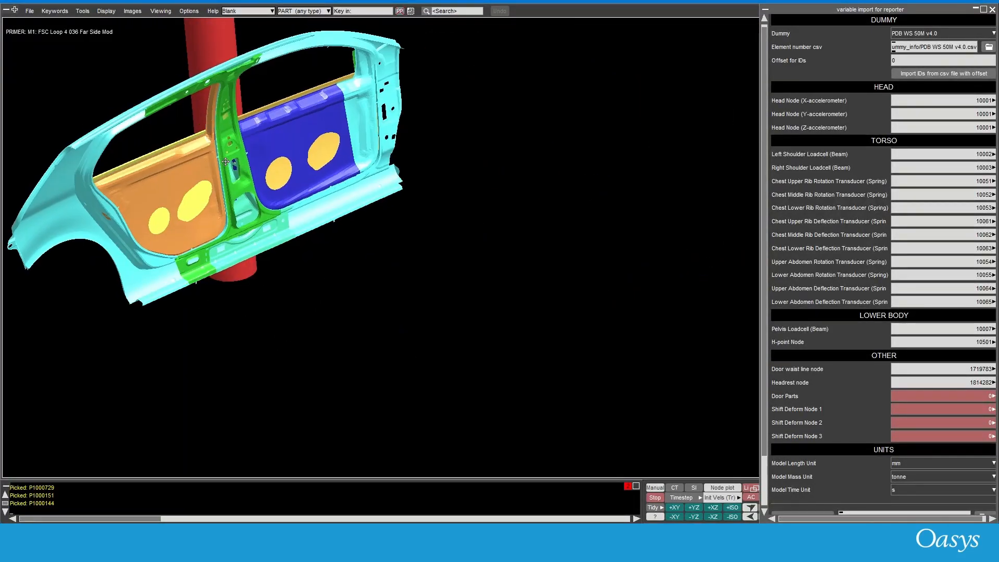
scroll(287, 215, "down", 1)
left_click(289, 118)
scroll(295, 219, "down", 1)
scroll(237, 305, "up", 2)
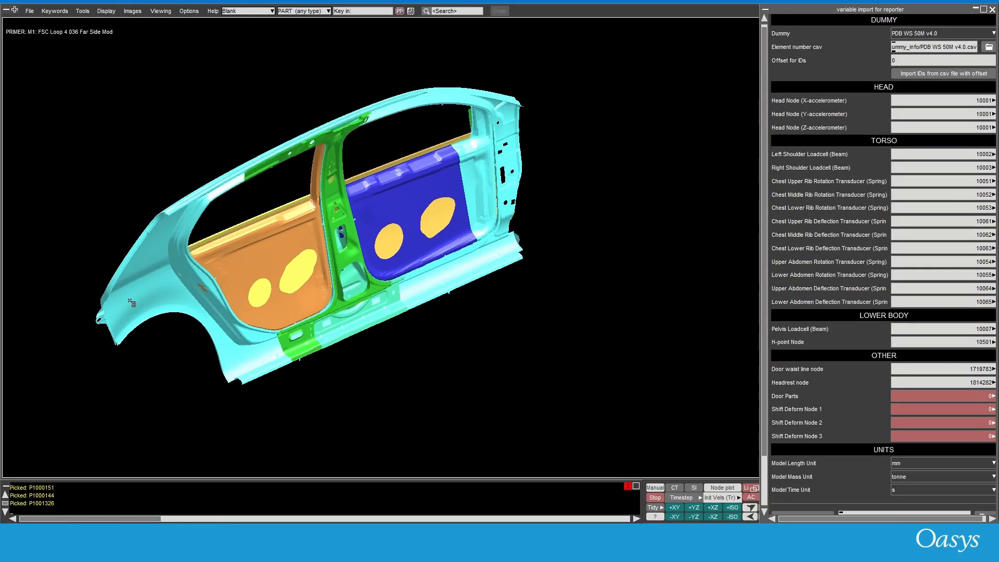
left_click(157, 295)
middle_click(163, 297)
Blank the sill parts below the B-pillar using an area pick
left_click_drag(163, 297, 197, 231, "shift")
scroll(539, 219, "up", 2)
left_click_drag(558, 223, 562, 270, "shift")
left_click(558, 306)
left_click_drag(357, 233, 402, 164, "shift")
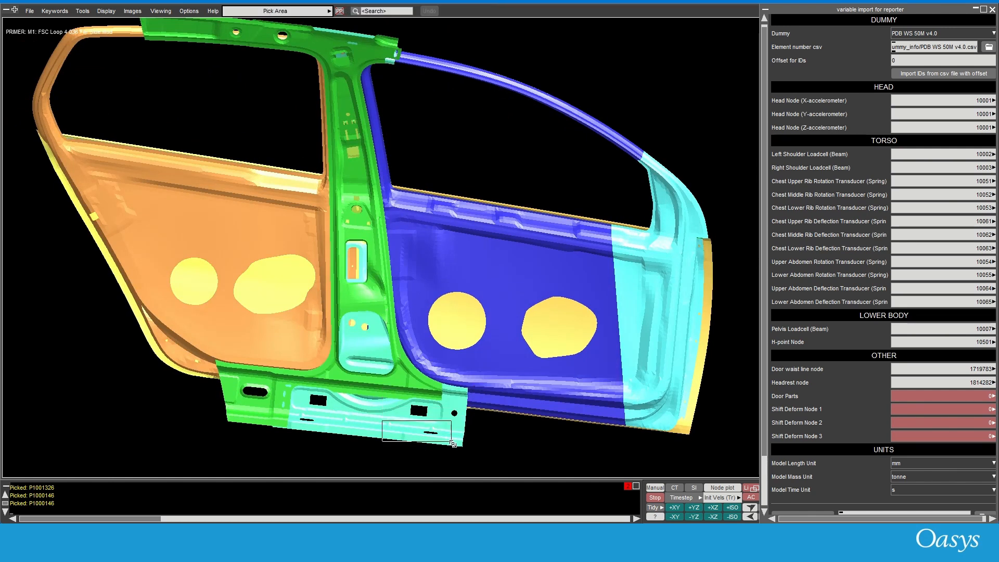
left_click(453, 441)
Blank the rear door's inner panel, outer panel and window frame, and the front door's outer panel
mouse_move(451, 303)
left_mouse_down("shift")
mouse_move(178, 279)
mouse_move(385, 276)
mouse_move(447, 296)
left_mouse_up("shift")
left_click(234, 274)
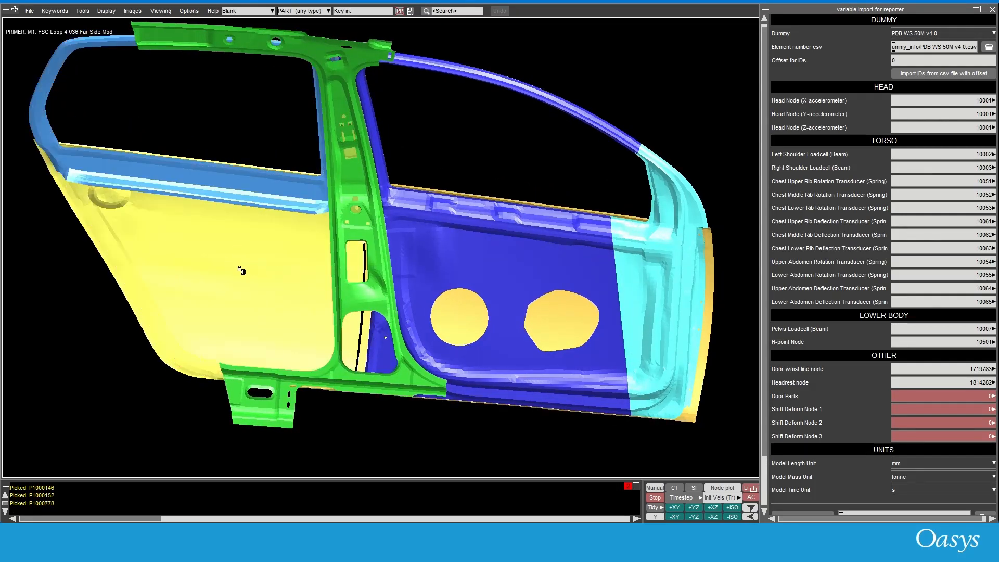
left_click_drag(245, 272, 421, 249, "shift")
left_click(456, 262)
left_click(546, 139)
left_click_drag(547, 139, 525, 312, "shift")
left_click(401, 113)
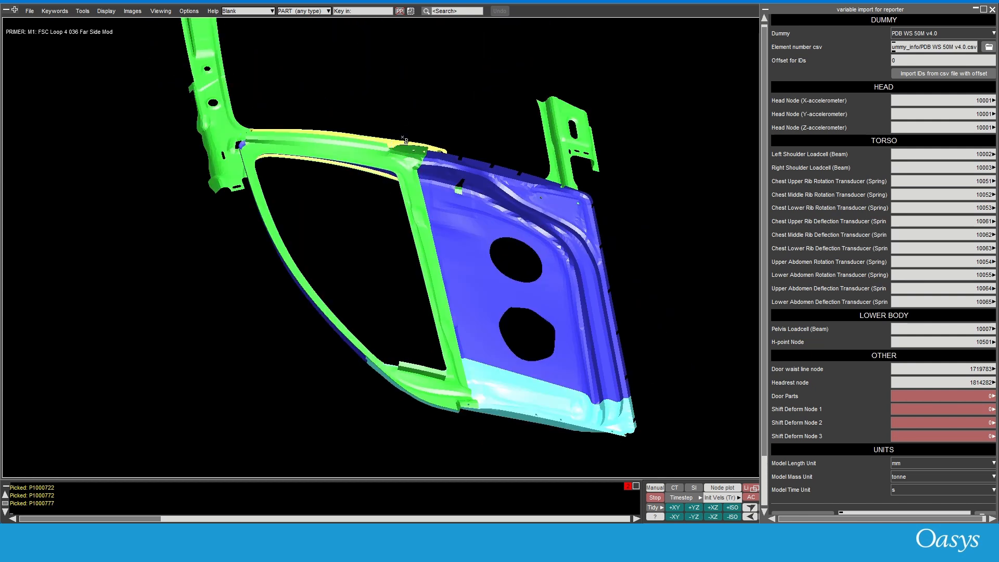
Inspect the remaining door and pillar parts from several sides and blank the front door's outer window frame part P1000151
left_click_drag(347, 208, 653, 34, "shift")
middle_click_drag(464, 138, 458, 259, "shift")
left_click_drag(447, 276, 458, 125, "shift")
left_click_drag(303, 107, 757, 312, "shift")
scroll(437, 203, "up", 5)
scroll(520, 341, "up", 4)
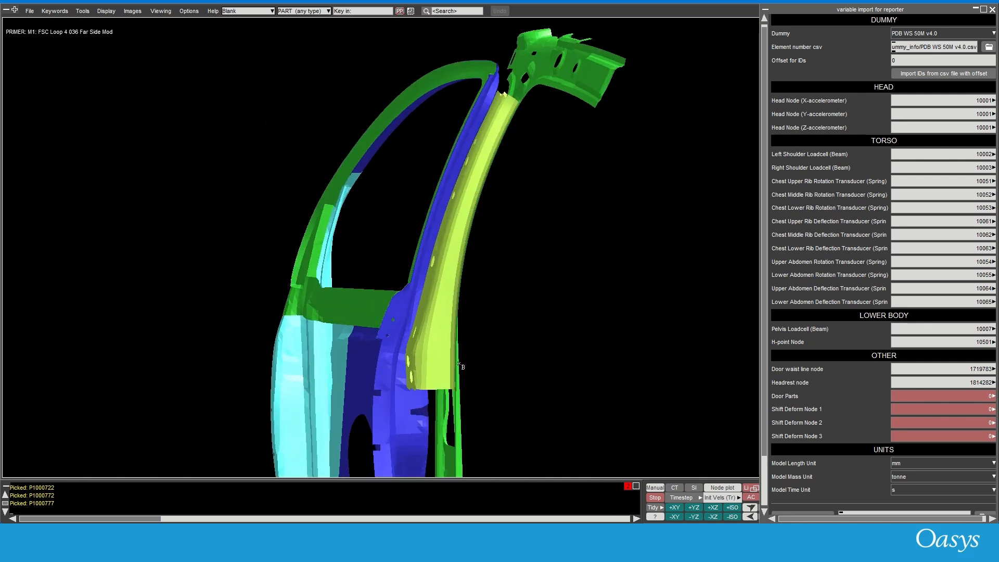
left_click_drag(423, 362, 312, 200, "shift")
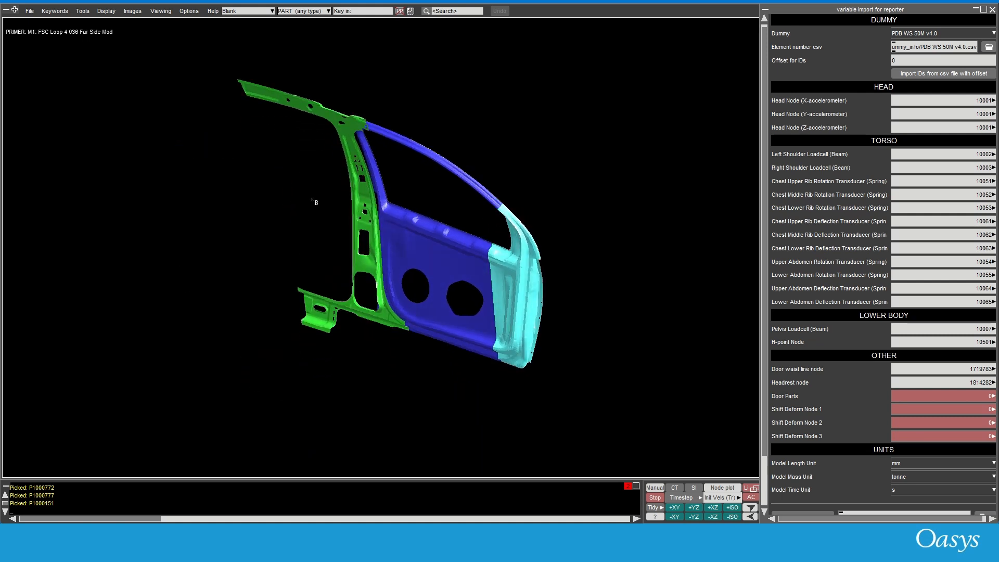
Pick the isolated parts 1000144, 1000729, 1000730 and 1000731 by area as the Door Parts and apply the selection
left_click(989, 398)
left_click(832, 408)
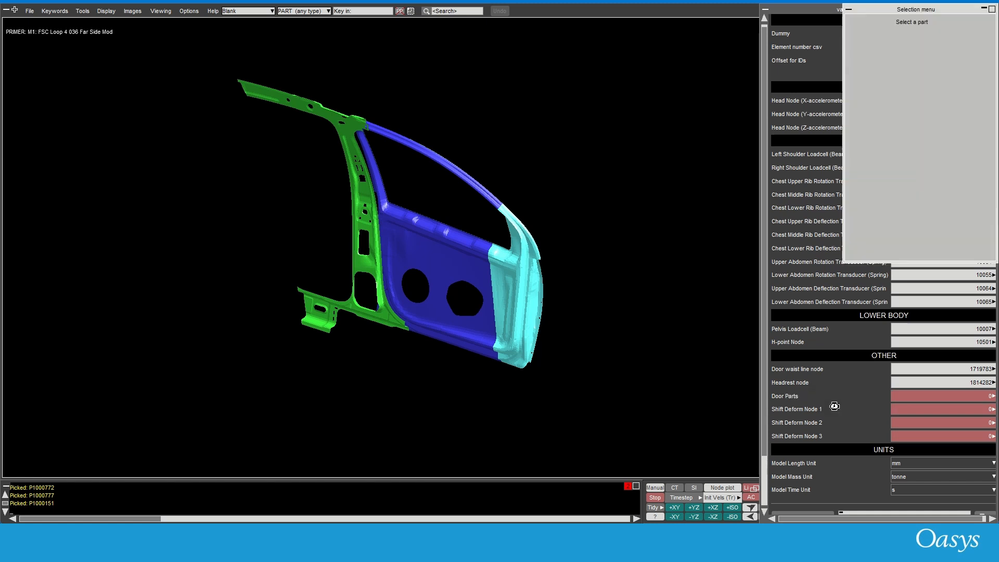
left_click_drag(153, 52, 666, 417)
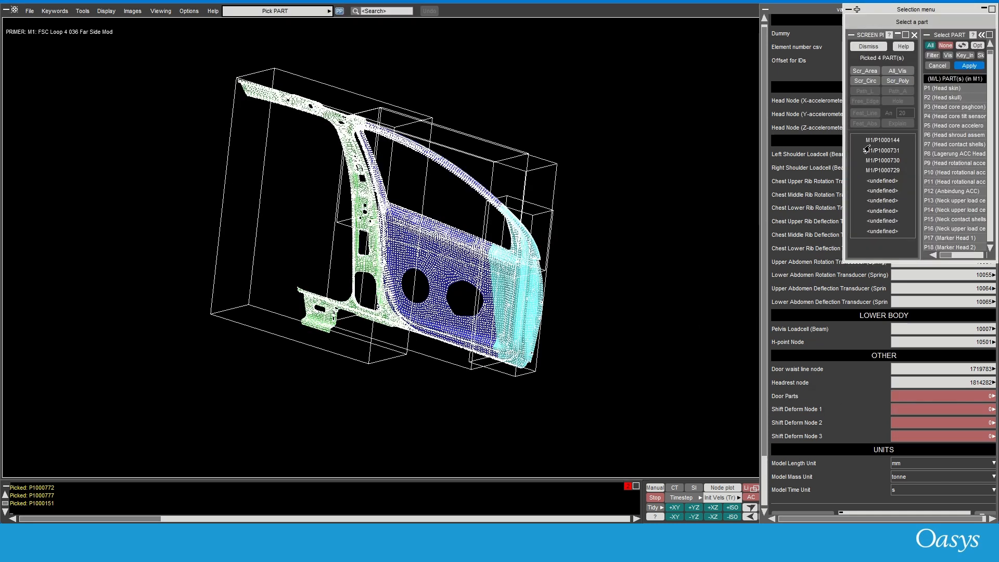
left_click(965, 66)
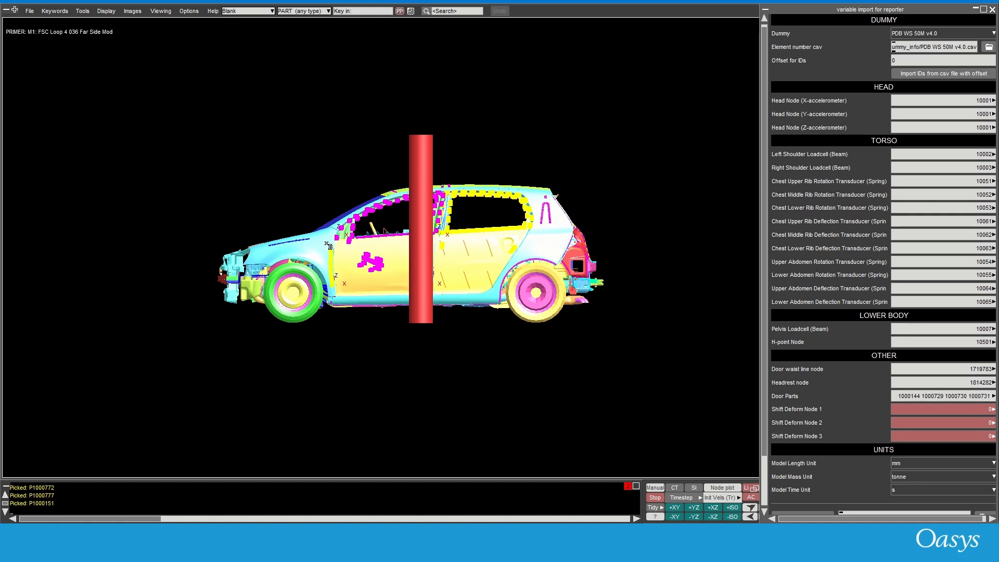
Pick node 1495581 at the front end of the sill on the non-struck side as Shift Deform Node 1
left_click_drag(280, 208, 718, 381)
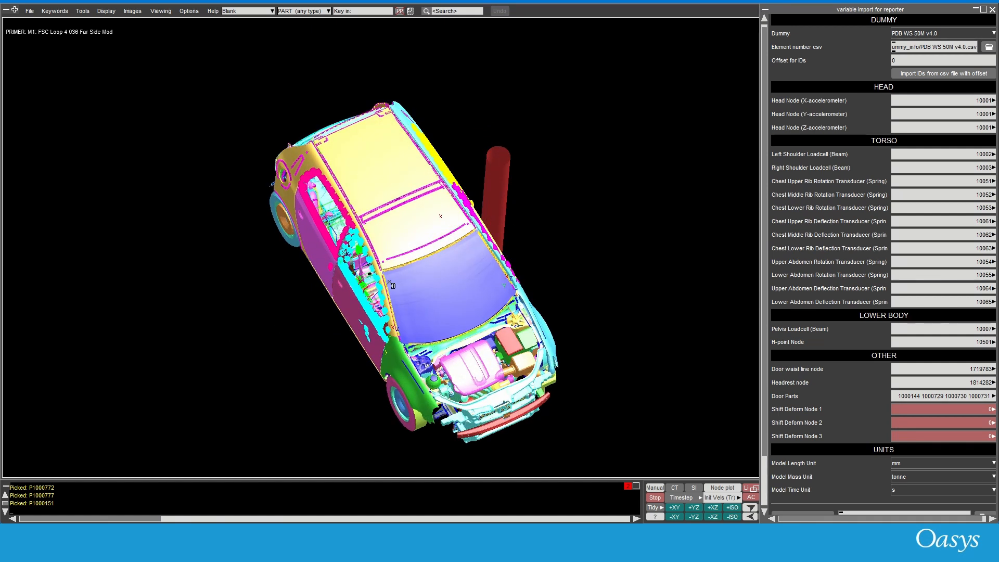
left_click_drag(416, 292, 591, 199)
scroll(460, 252, "up", 3)
left_click_drag(413, 273, 423, 206, "shift")
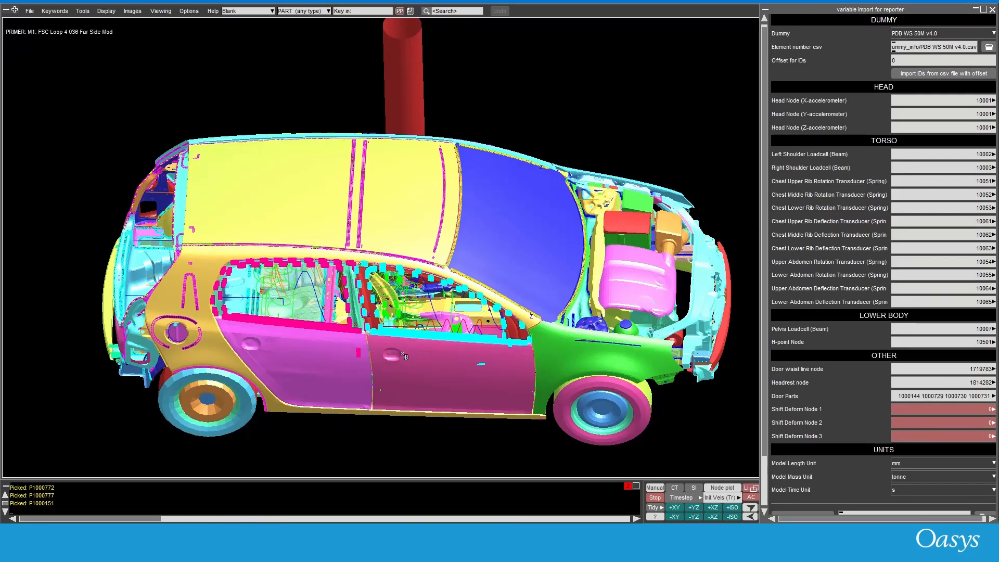
left_click_drag(435, 305, 424, 284, "shift")
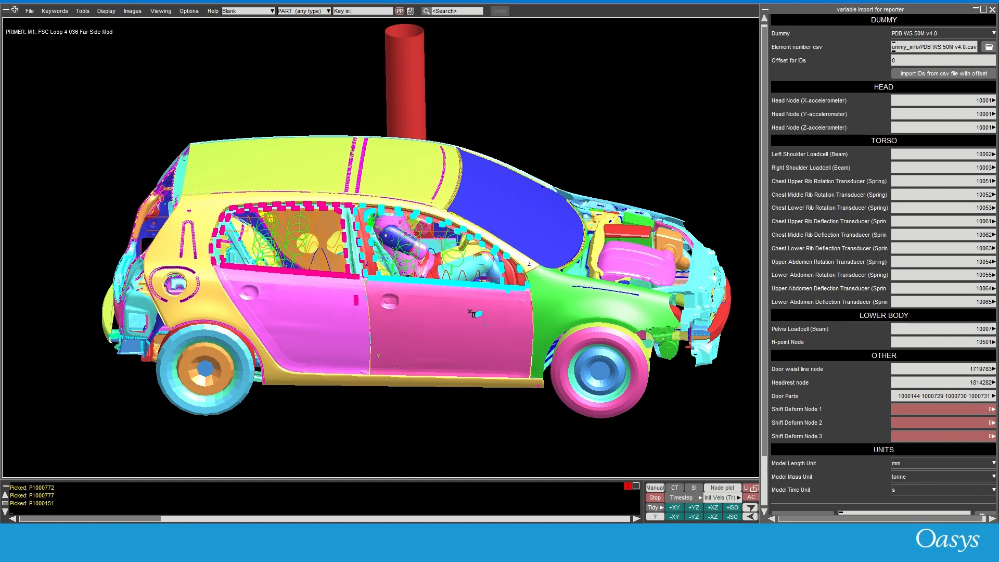
left_click_drag(454, 314, 423, 203, "shift")
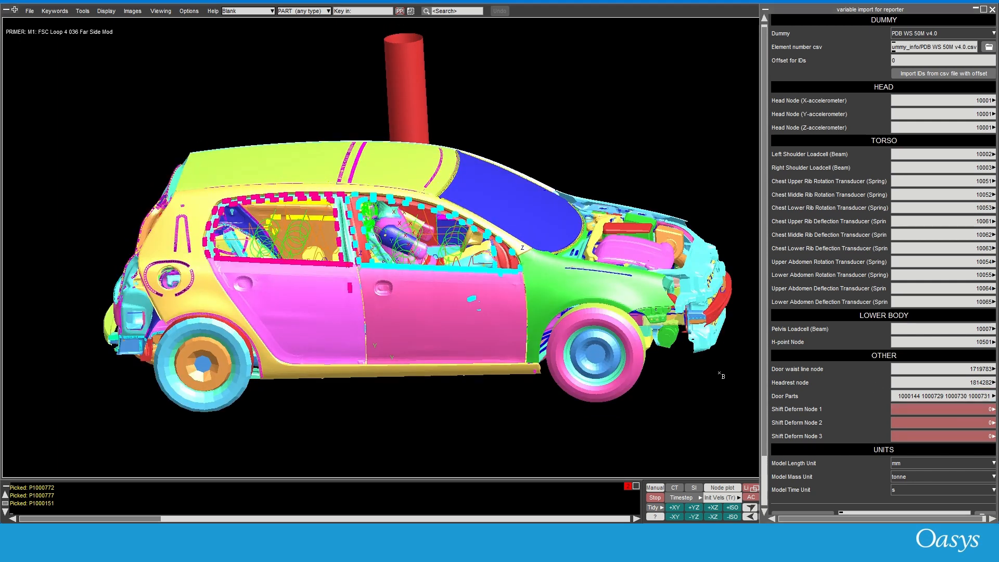
scroll(406, 357, "up", 8)
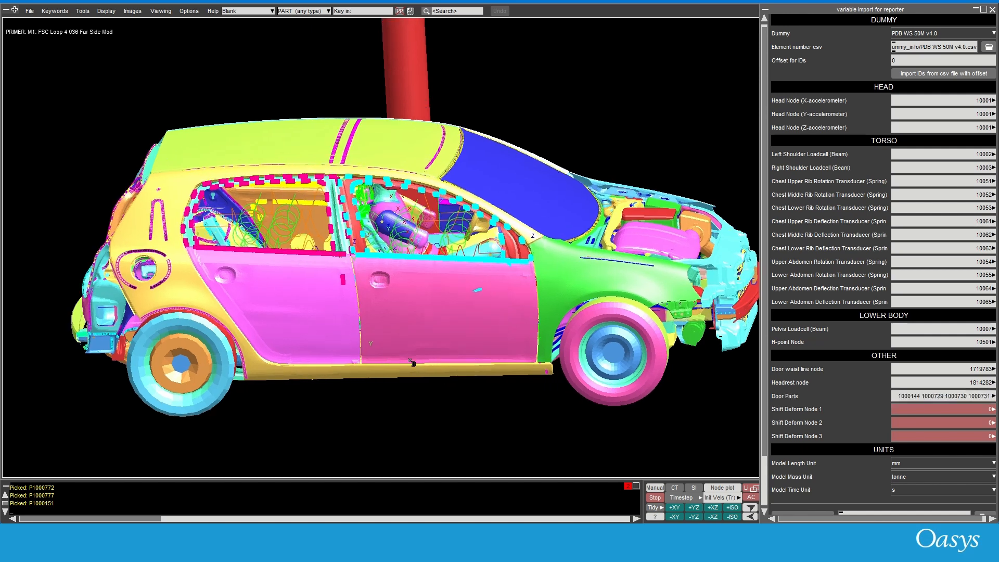
scroll(394, 298, "down", 3)
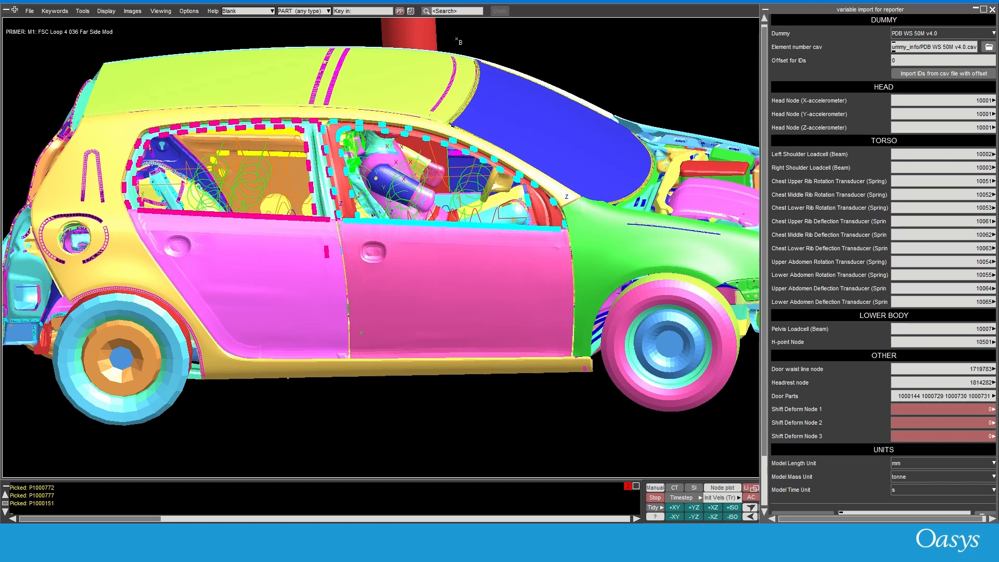
left_click(932, 410)
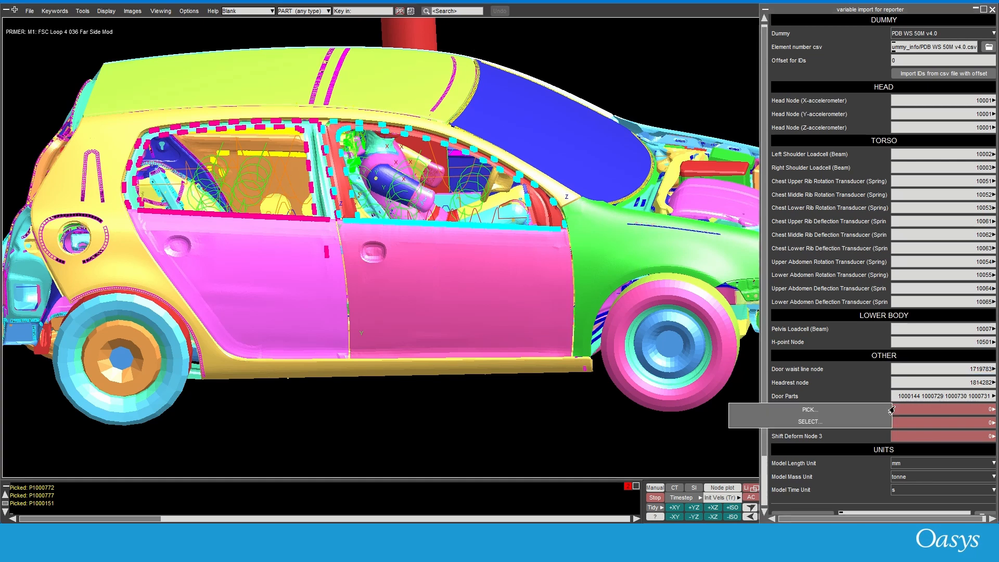
left_click(847, 411)
scroll(519, 322, "up", 2)
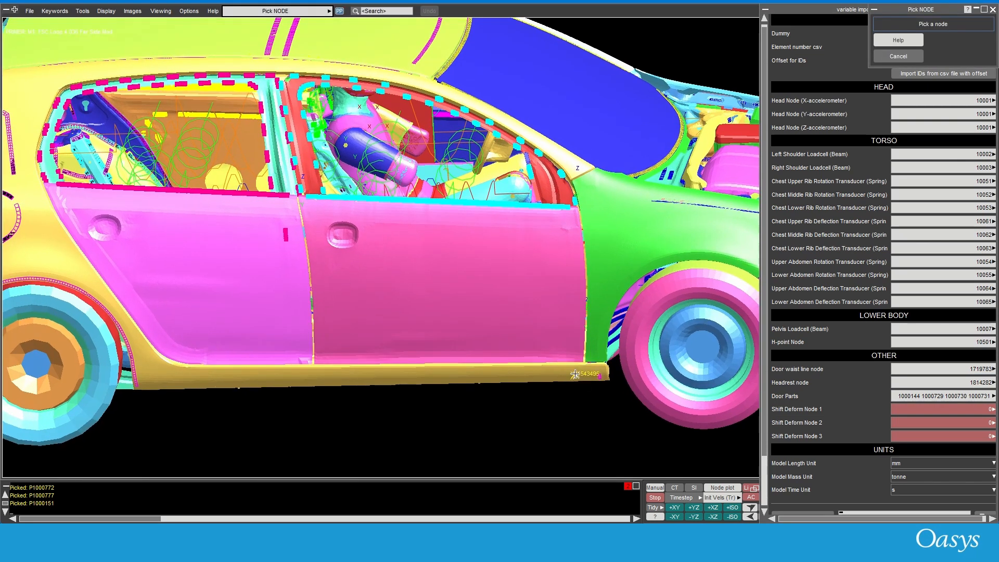
left_click(573, 370)
left_click(667, 381)
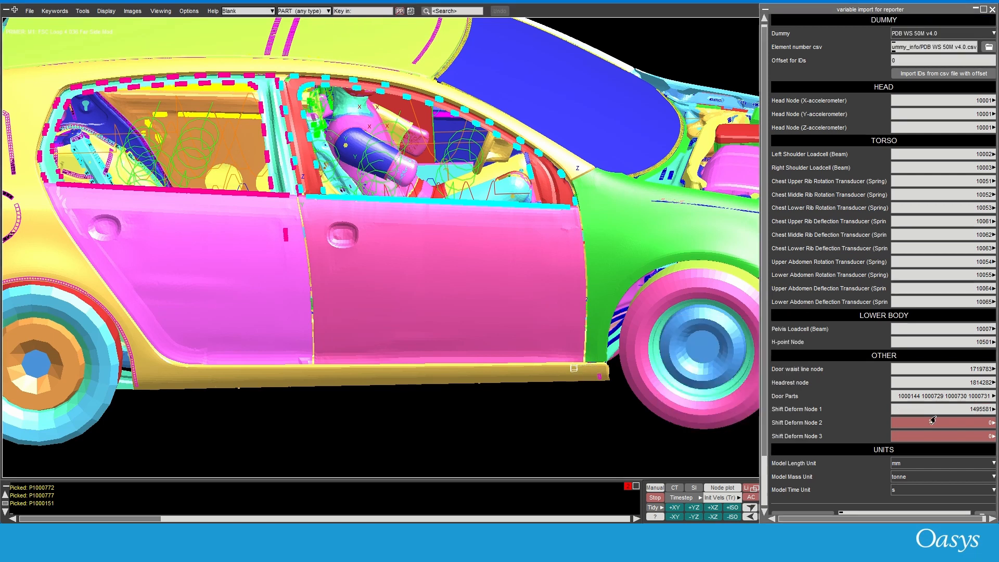
Pick the nearest node, 1497277, on the non-struck sill below the B-pillar as Shift Deform Node 2
left_click(985, 425)
left_click(838, 423)
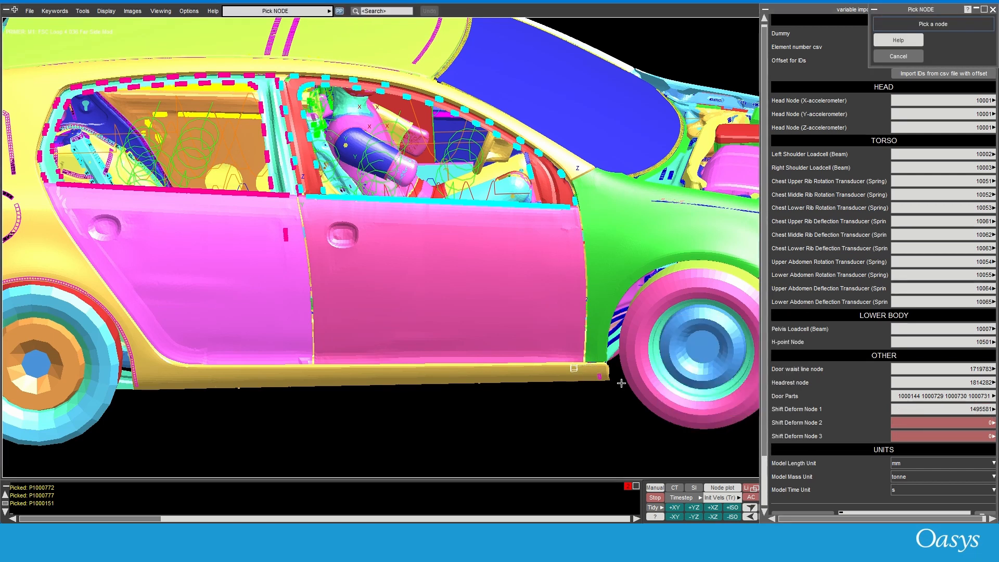
left_click(318, 371)
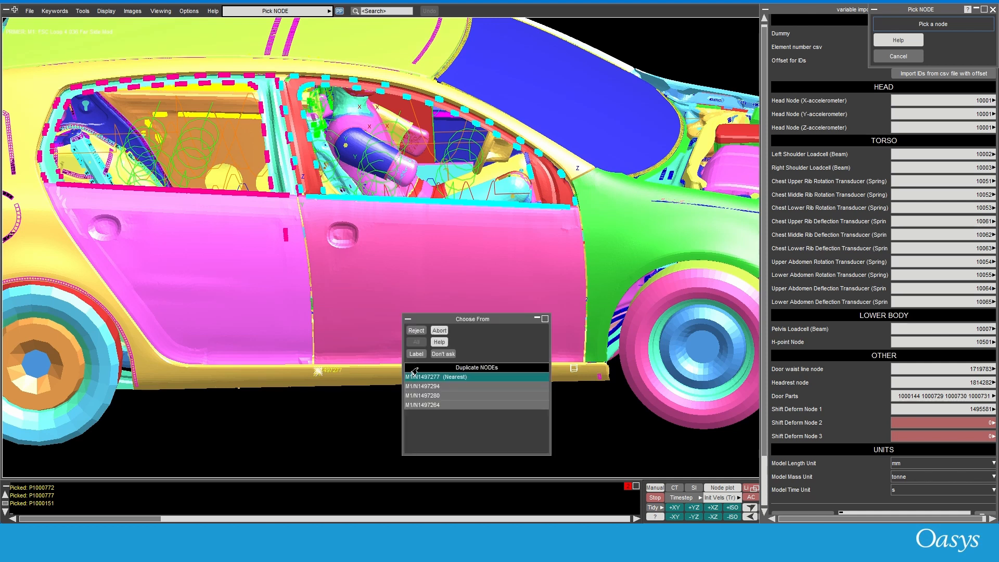
left_click(452, 376)
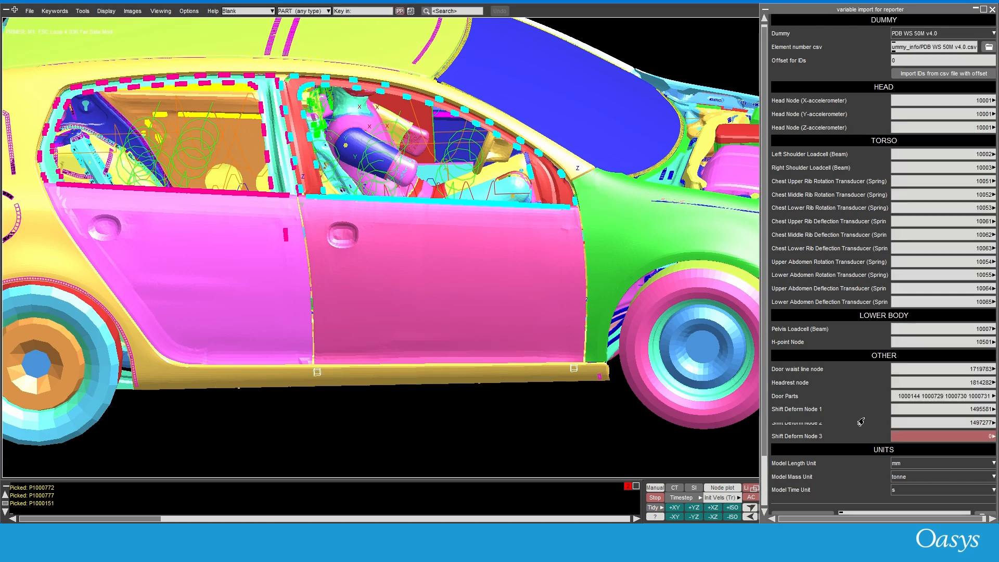
Pick the nearest node, 1789089, on the non-struck B-pillar at window waist line height as Shift Deform Node 3
left_click(992, 437)
left_click(809, 437)
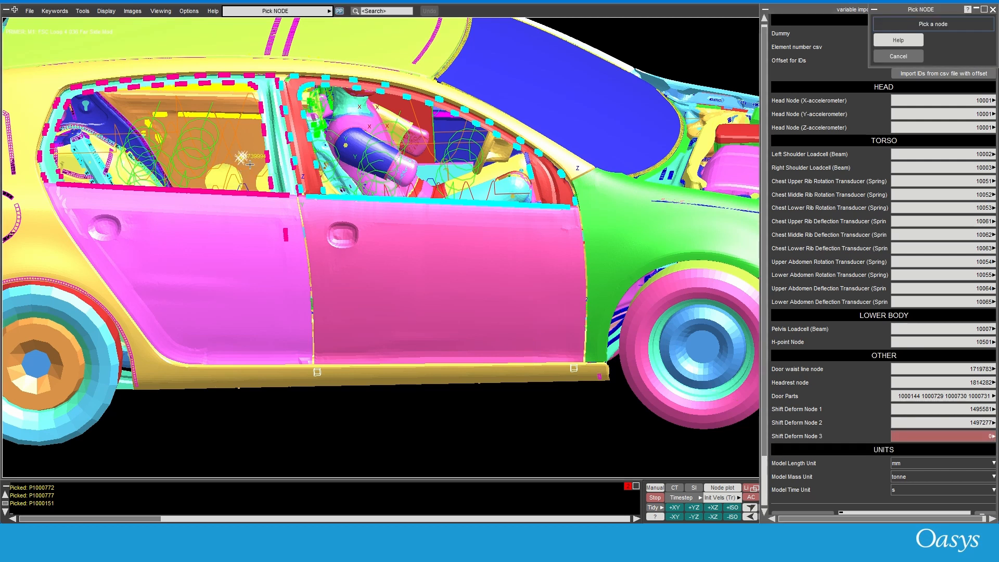
scroll(302, 188, "up", 4)
scroll(302, 188, "up", 1)
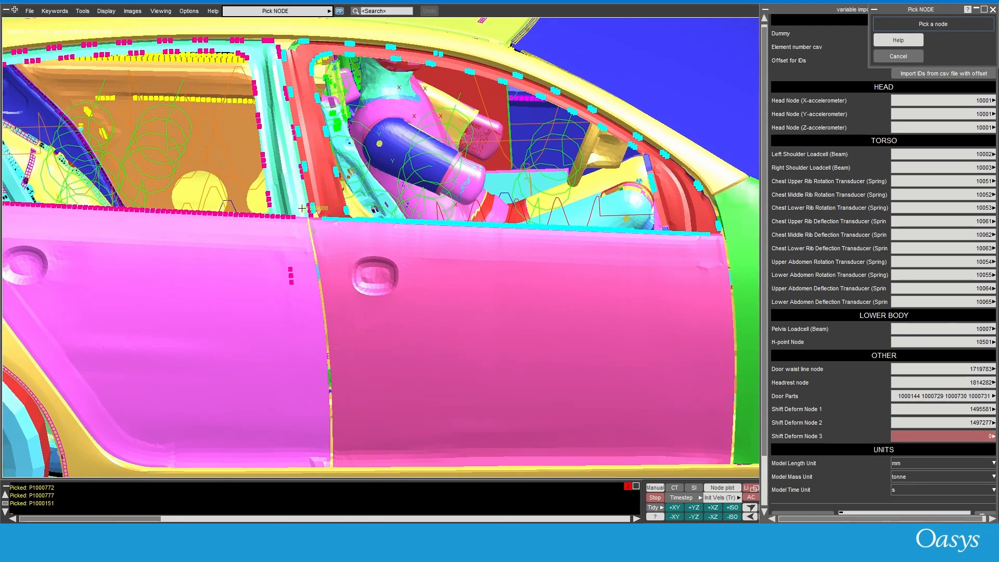
left_click(302, 208)
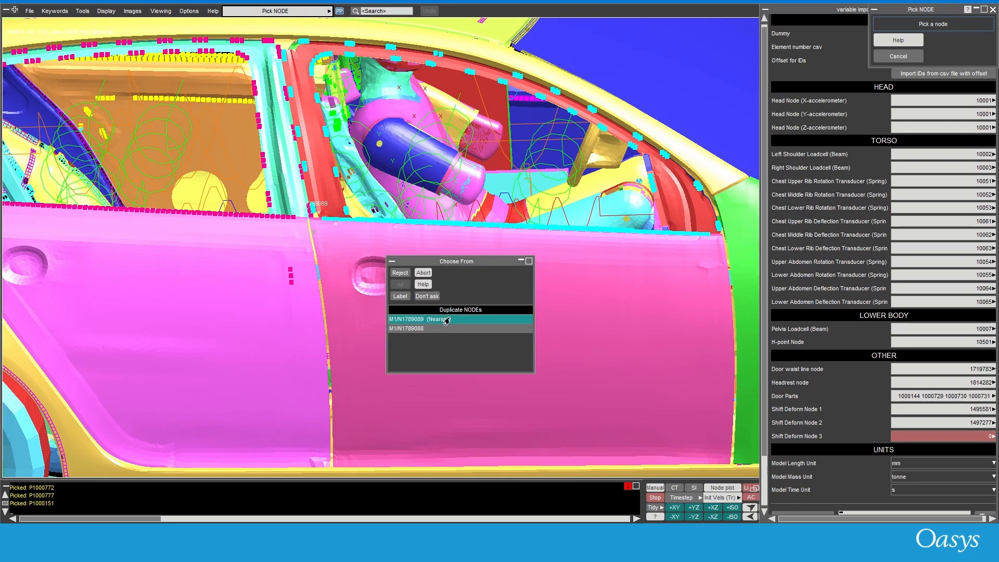
left_click(447, 321)
scroll(437, 238, "down", 5)
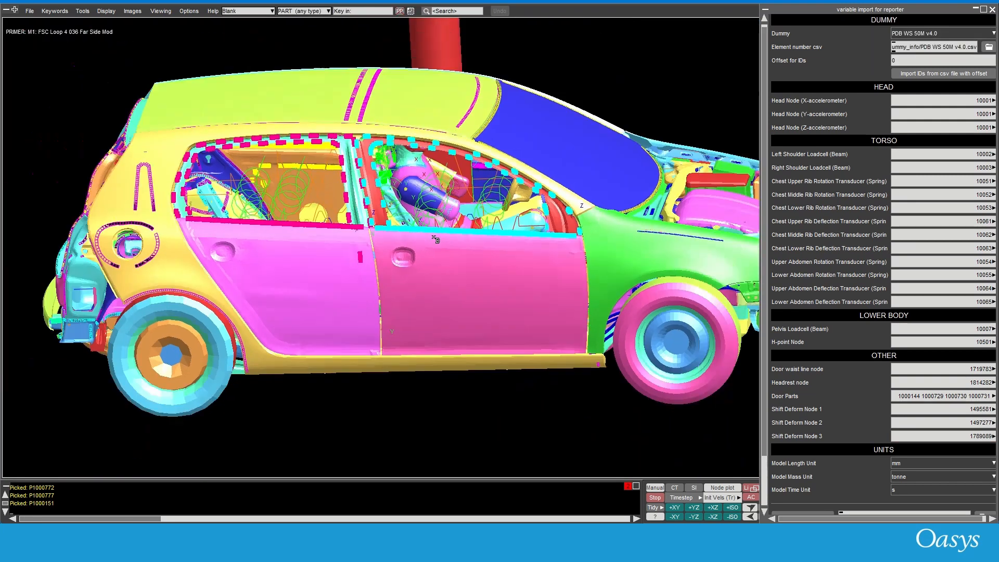
Save the completed Side Pole variables as the CSV file EuroNCAP_Side_Pole_Impact_2022.csv
scroll(885, 312, "down", 3)
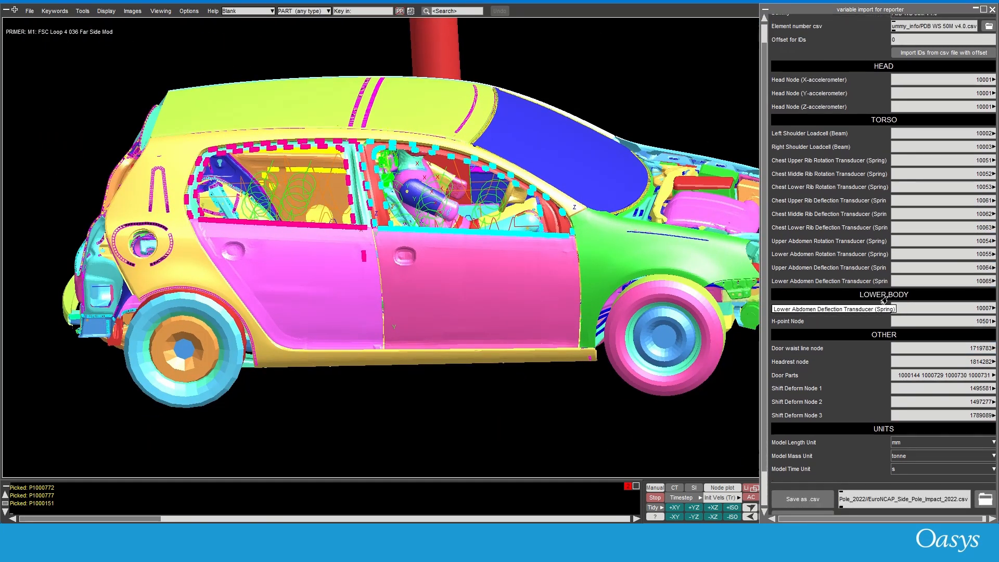
scroll(884, 315, "down", 1)
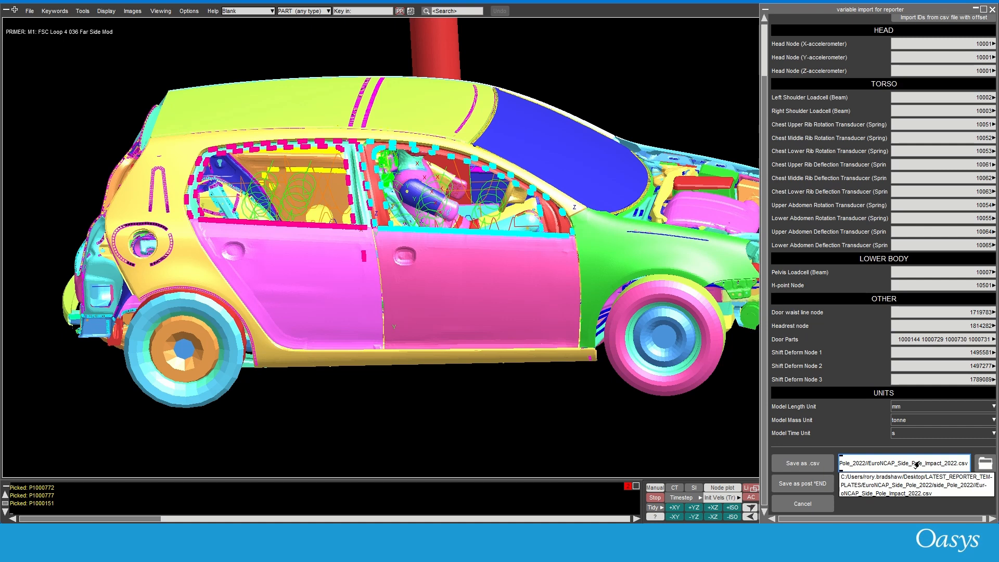
left_click(807, 464)
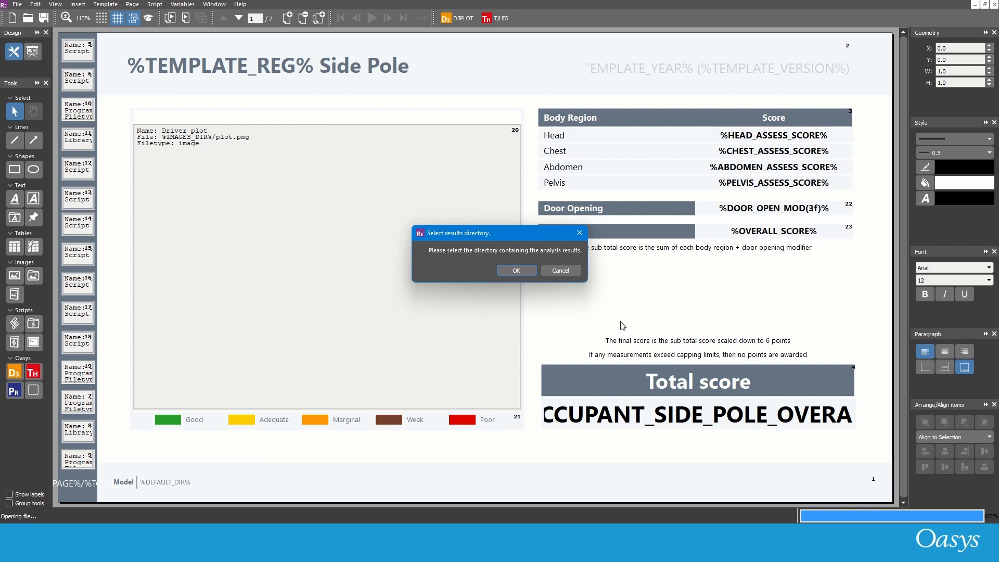
Select the directory with the analysis results and choose its images folder as the place to write images and curves
left_click(516, 270)
left_click(578, 458)
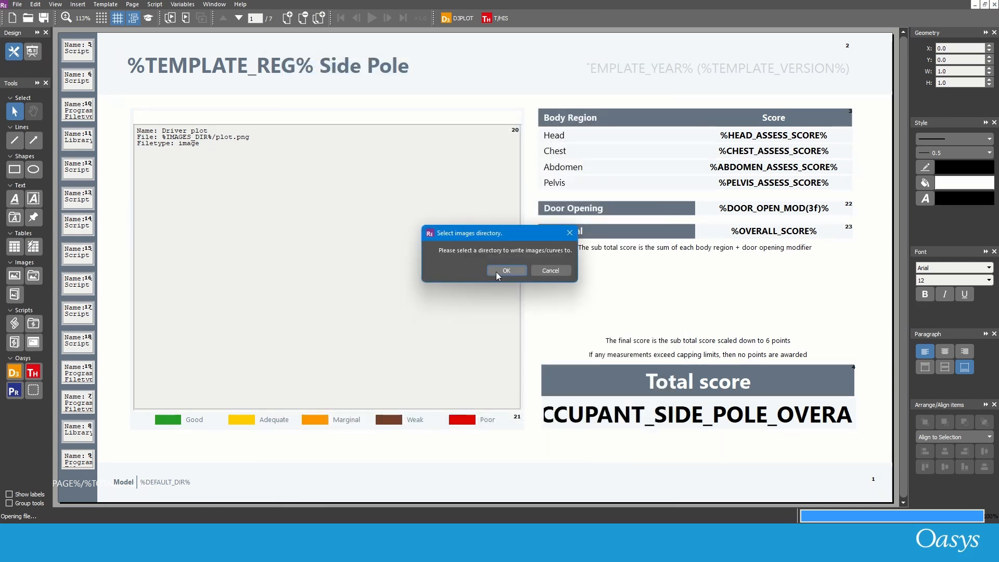
left_click(496, 271)
left_click(452, 134)
double_click(452, 135)
left_click(583, 457)
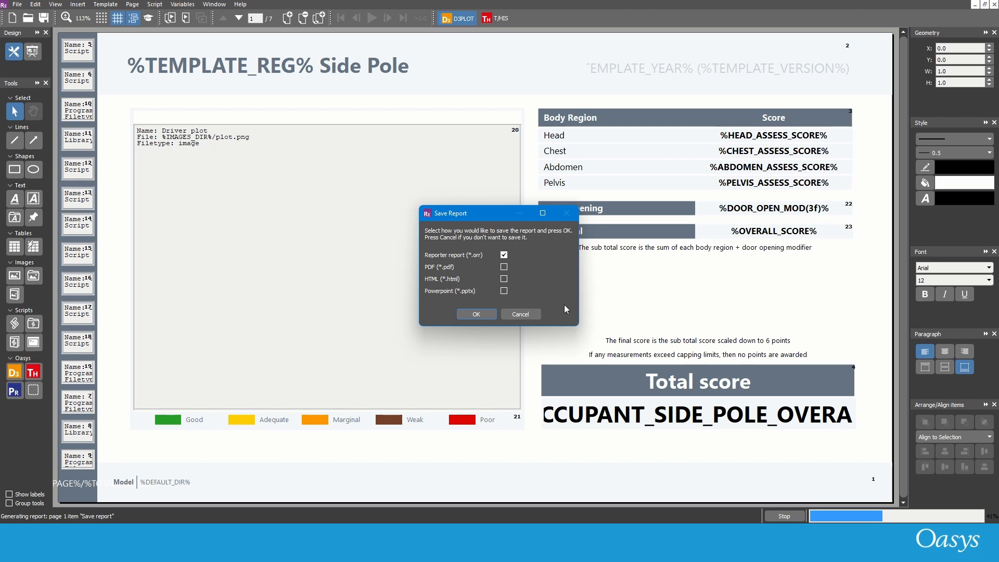
Skip saving the report and page through the generated Side Pole results from the summary to the Pelvis page
left_click(519, 315)
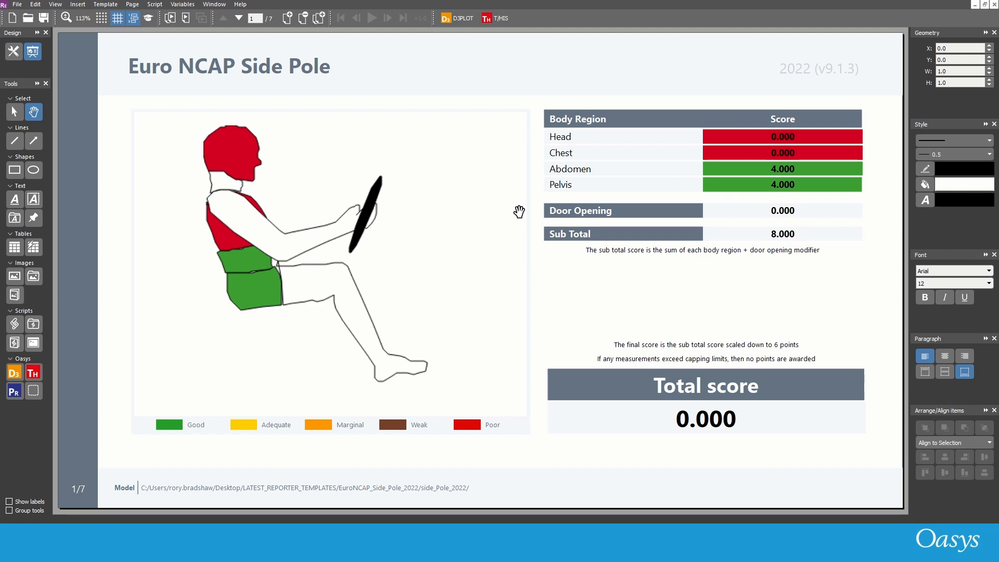
scroll(519, 210, "down", 4)
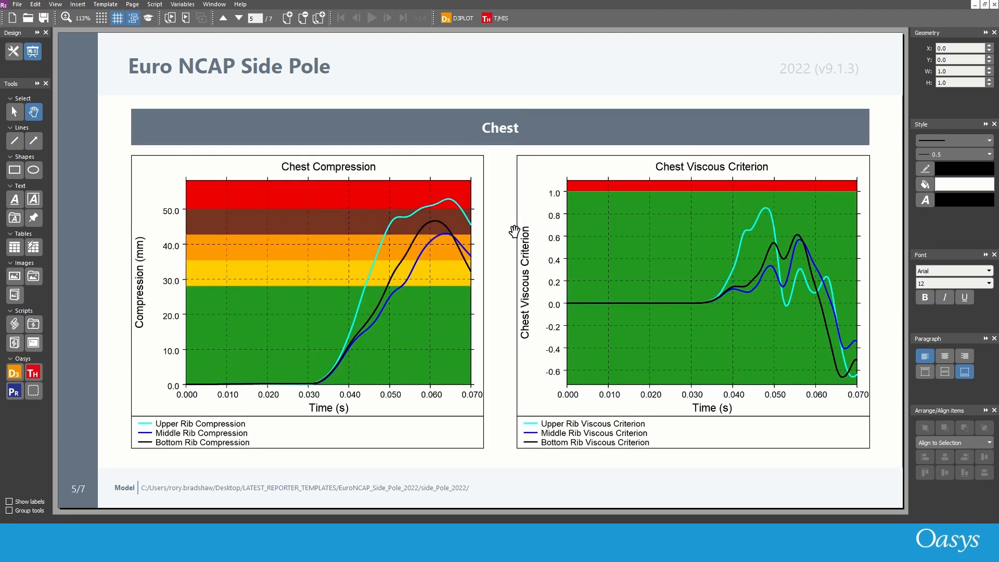
scroll(514, 231, "down", 2)
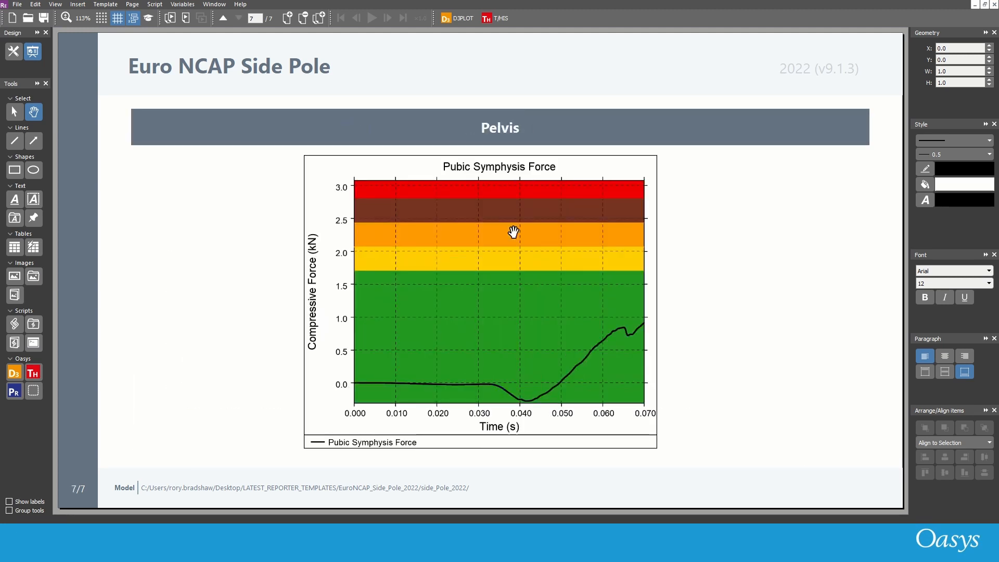
scroll(514, 232, "up", 6)
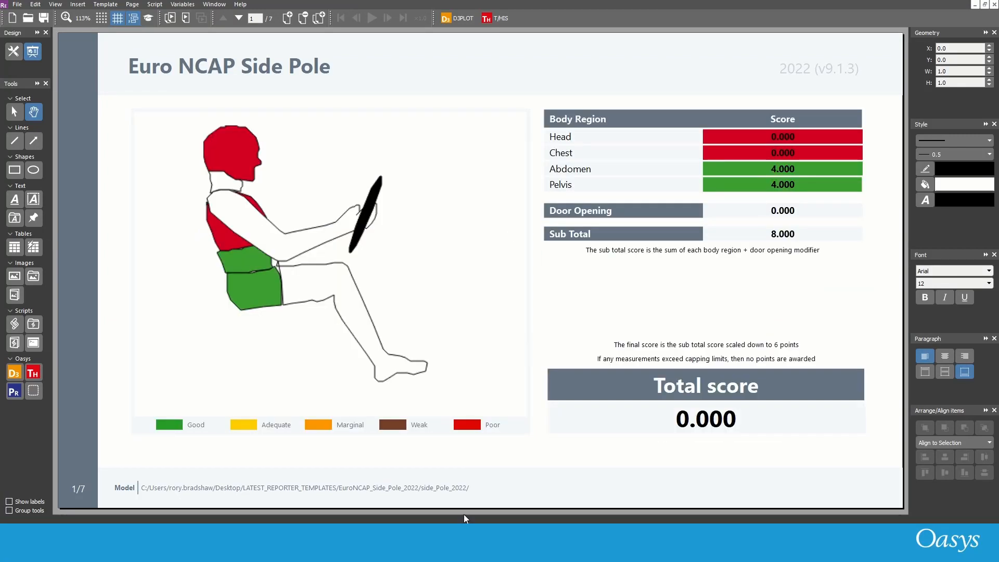
Switch to the file explorer, open EuroNCAP_Pole_intrusion.csv from the images folder in Excel and fit its column widths to examine the intrusion values
mouse_move(465, 543)
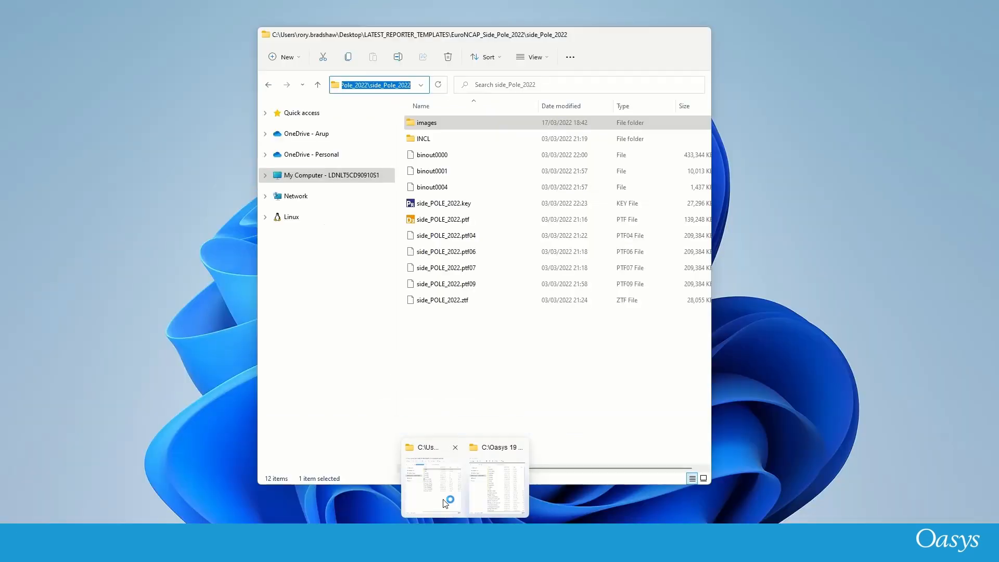
left_click(449, 514)
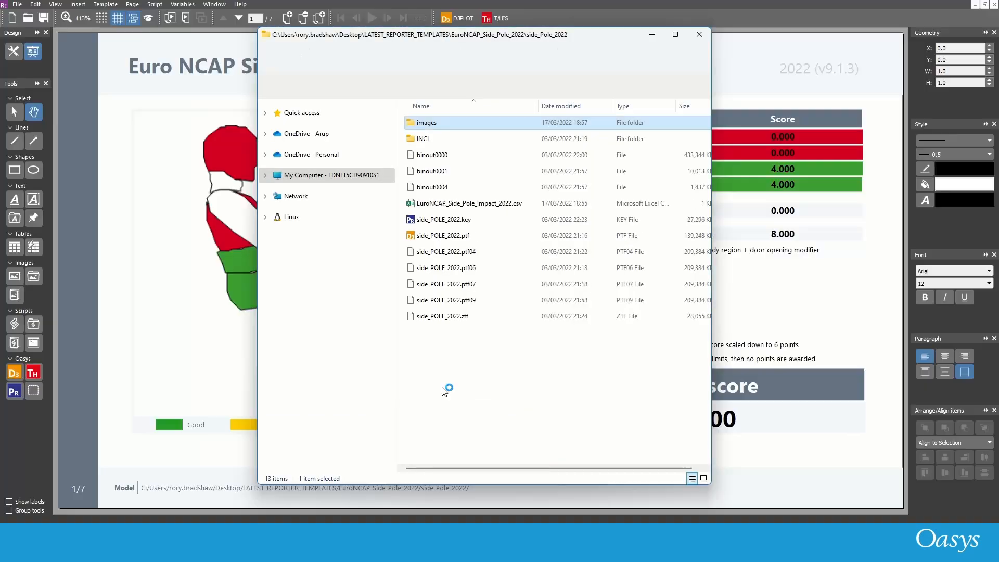
double_click(438, 124)
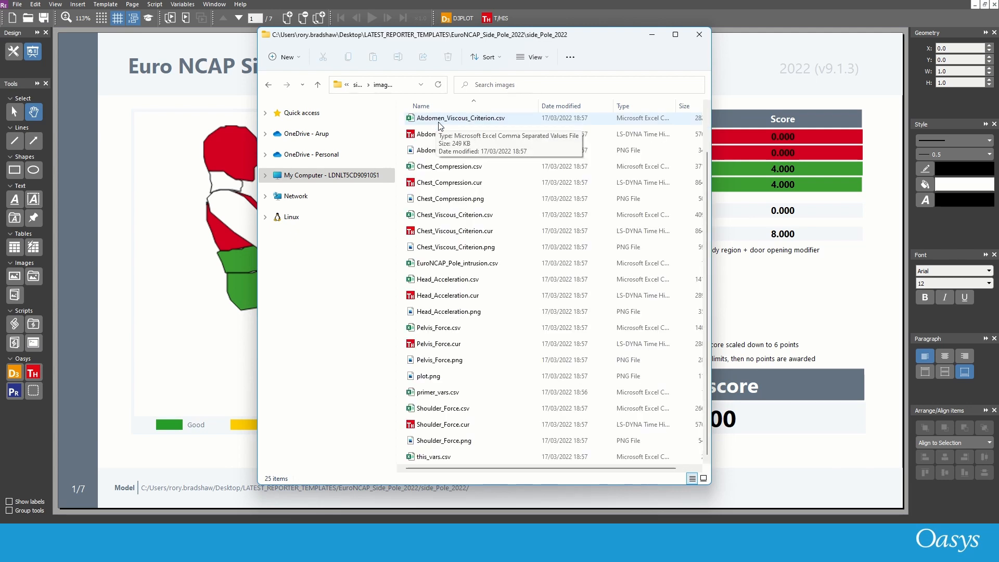
double_click(460, 263)
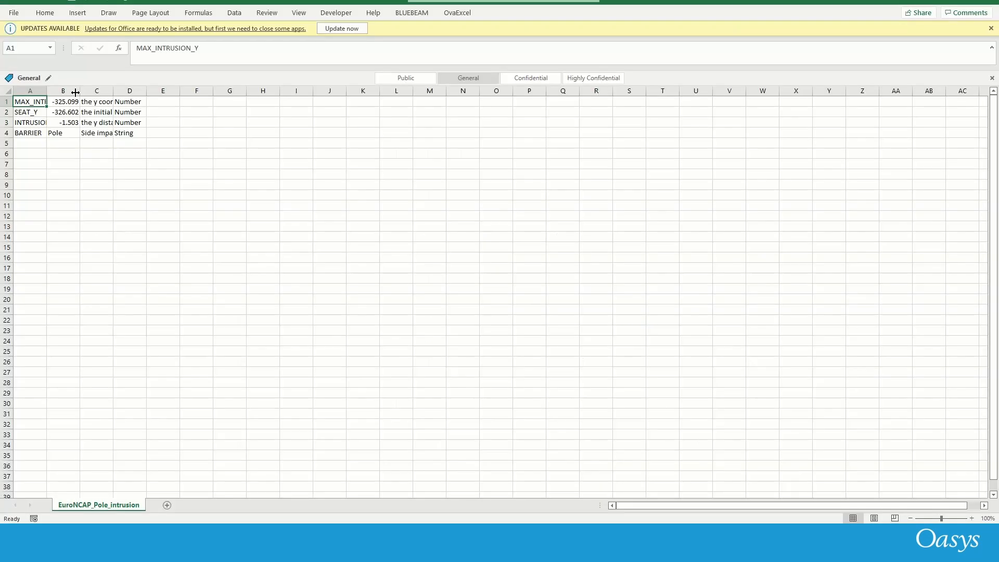
double_click(47, 91)
double_click(172, 91)
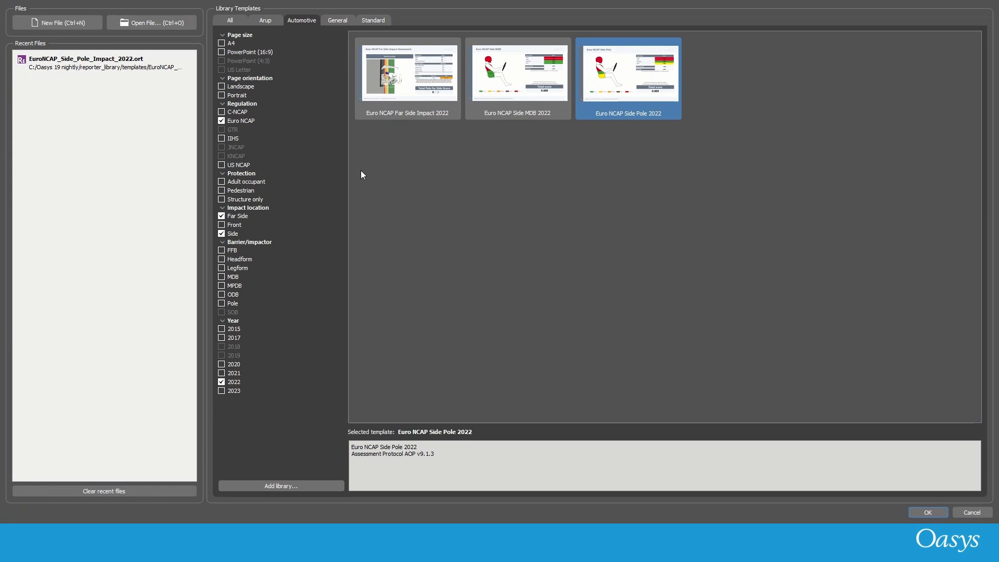
Open the Euro NCAP Far Side Impact 2022 library template and select far_side_Pole_2022.key as the keyword file to post-process
left_click(415, 82)
double_click(413, 79)
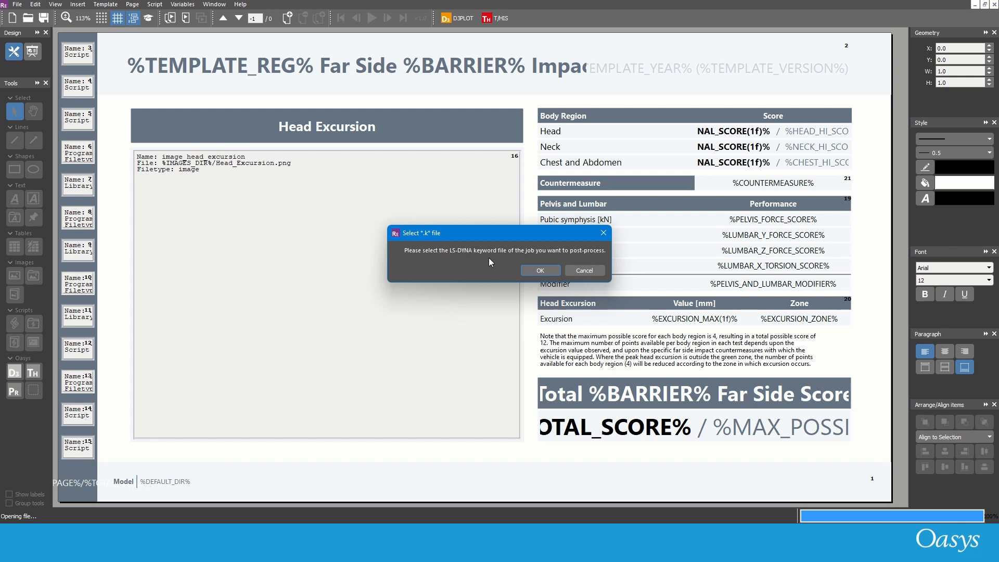
left_click(539, 270)
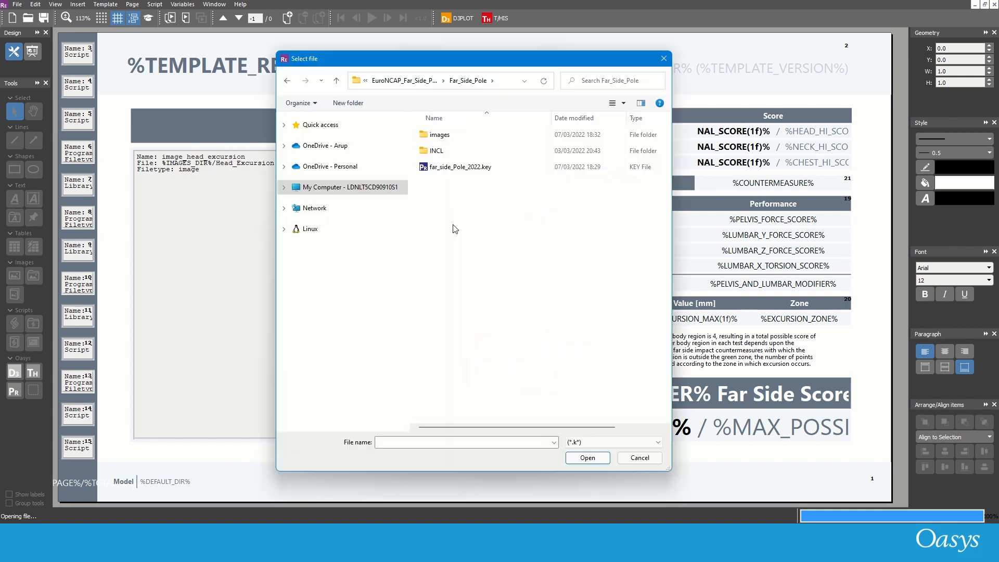
double_click(460, 167)
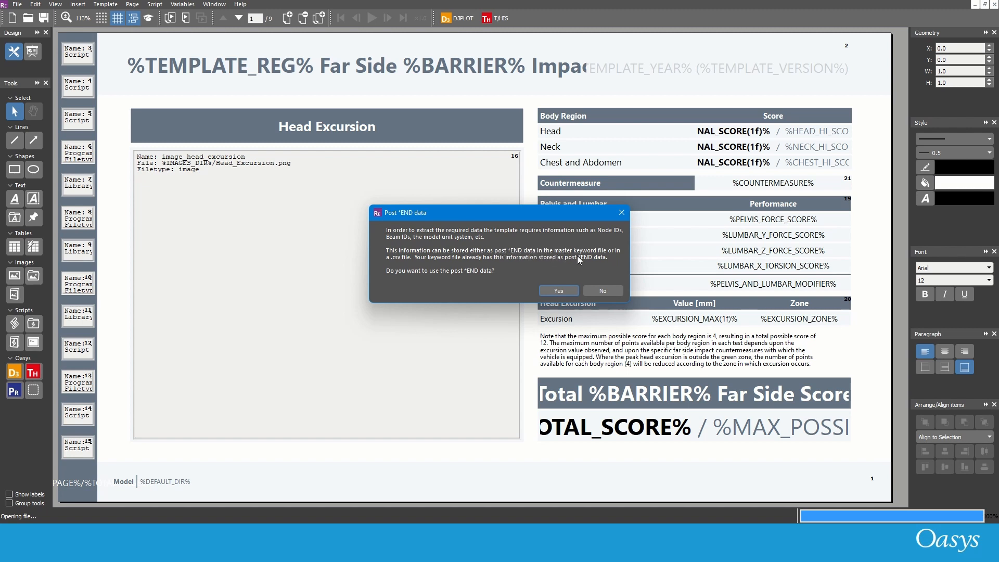
Decline using the stored post *END data and start Primer to select the required information
left_click(602, 293)
left_click(543, 270)
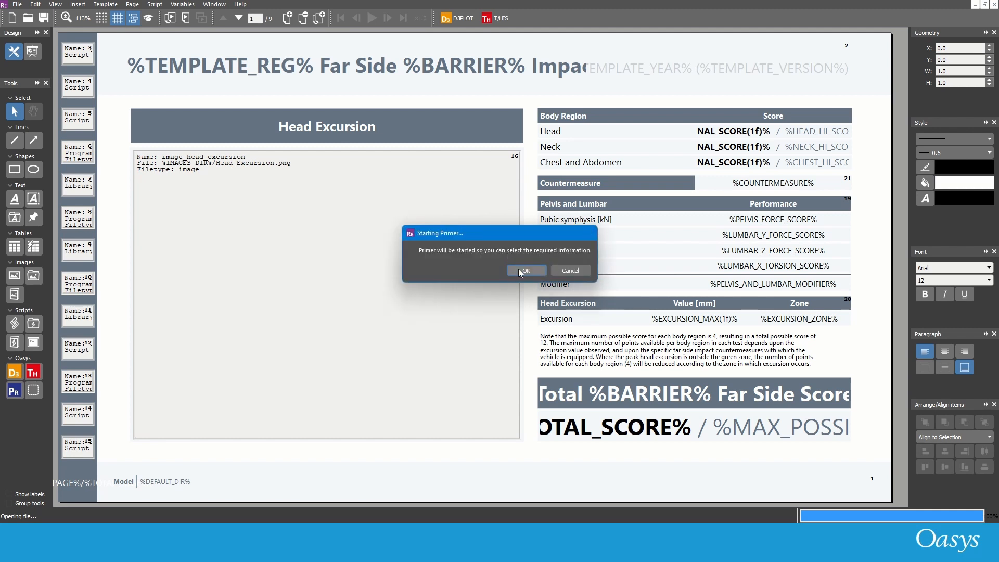
left_click(525, 270)
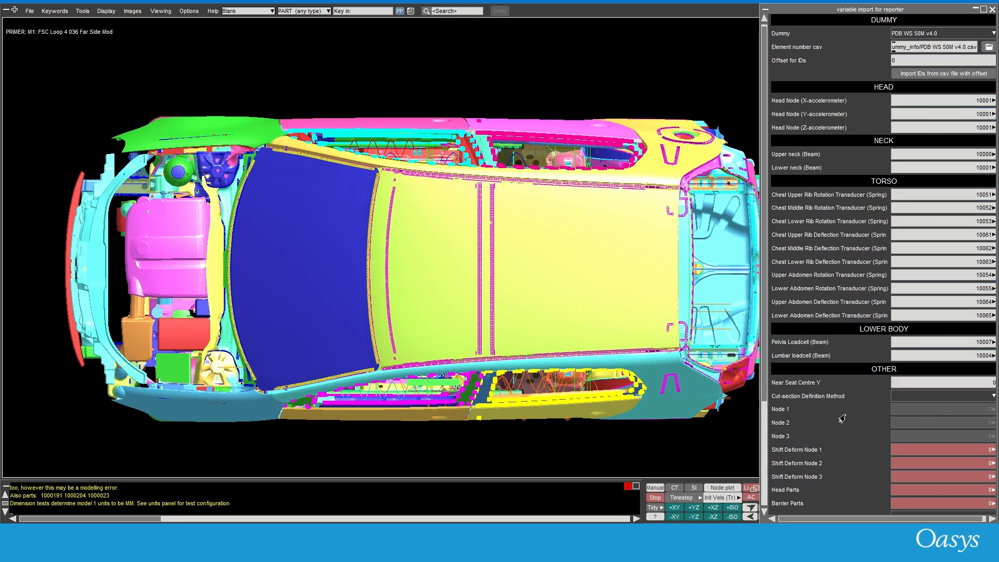
Set Near Seat Centre Y to 345 in the Far Side variables
scroll(865, 400, "down", 3)
scroll(866, 398, "down", 1)
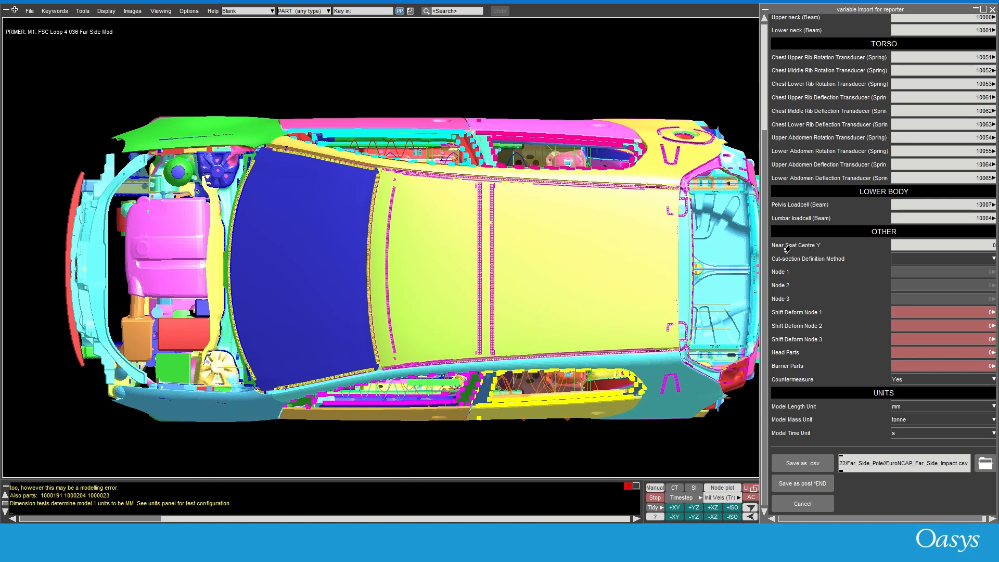
mouse_move(808, 250)
left_click(977, 248)
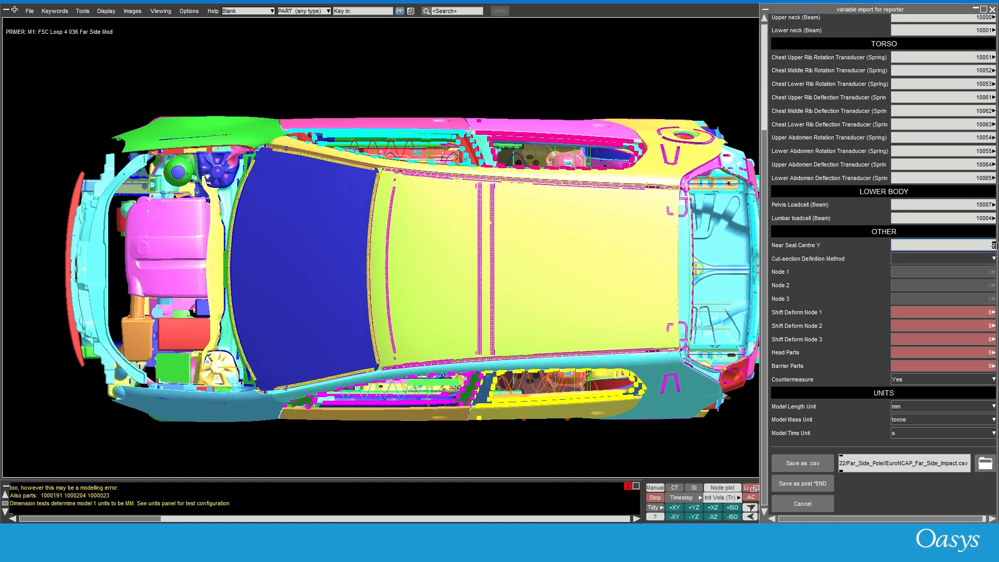
type("345")
key("Return")
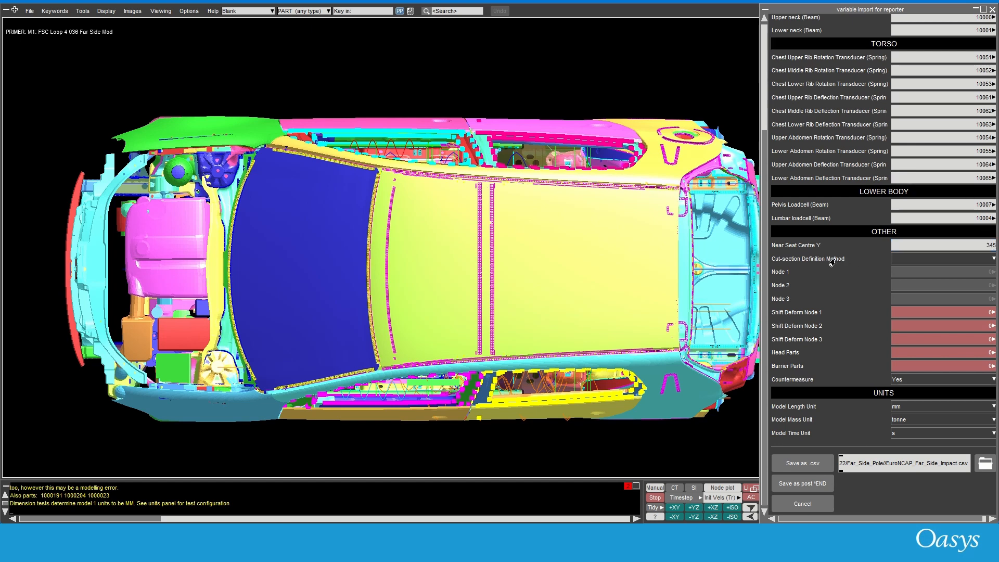
Set the Cut-section Definition Method to Constant X and enter the head accelerometer node 10001 as Node 1
left_click(993, 259)
left_click(937, 281)
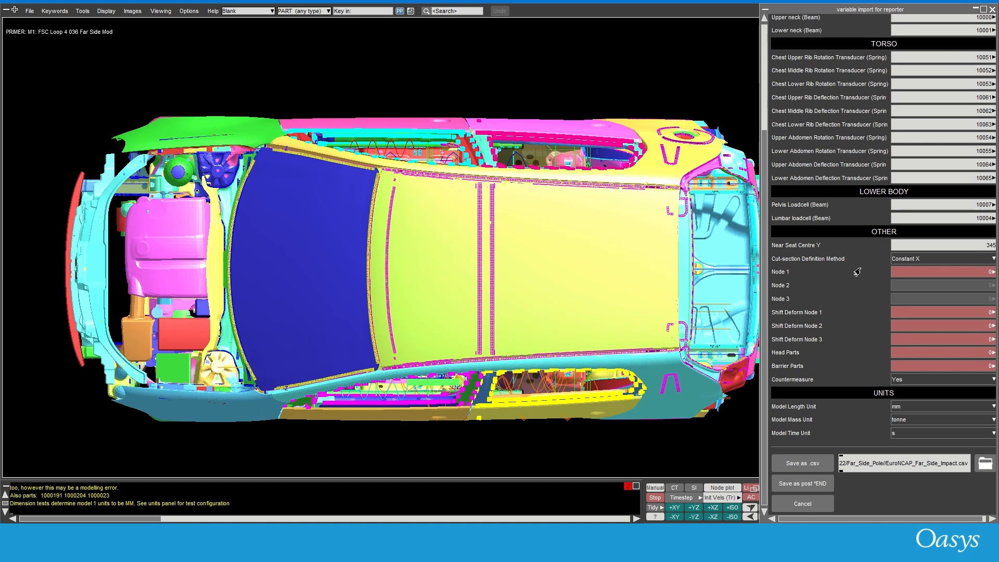
scroll(857, 271, "up", 3)
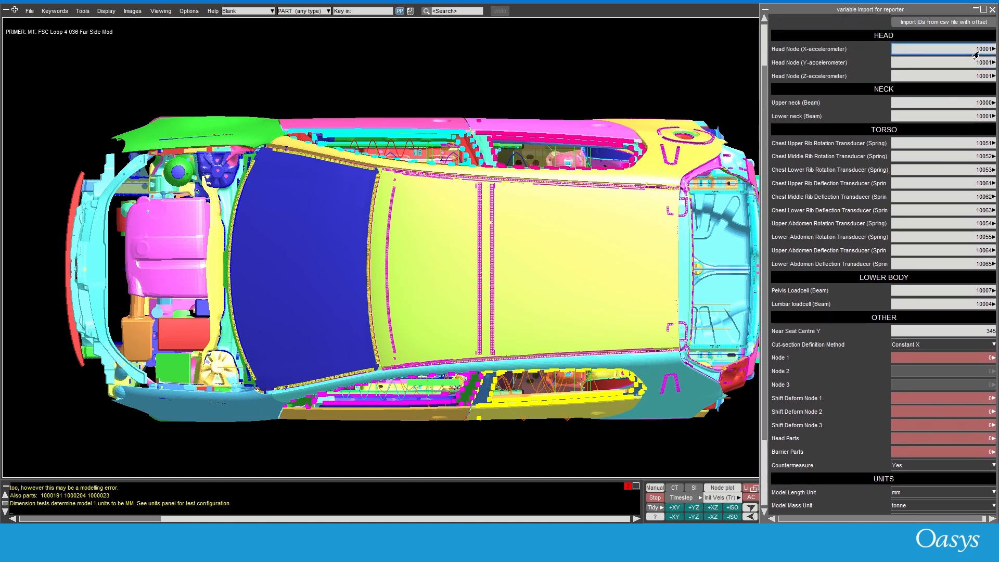
scroll(982, 270, "down", 3)
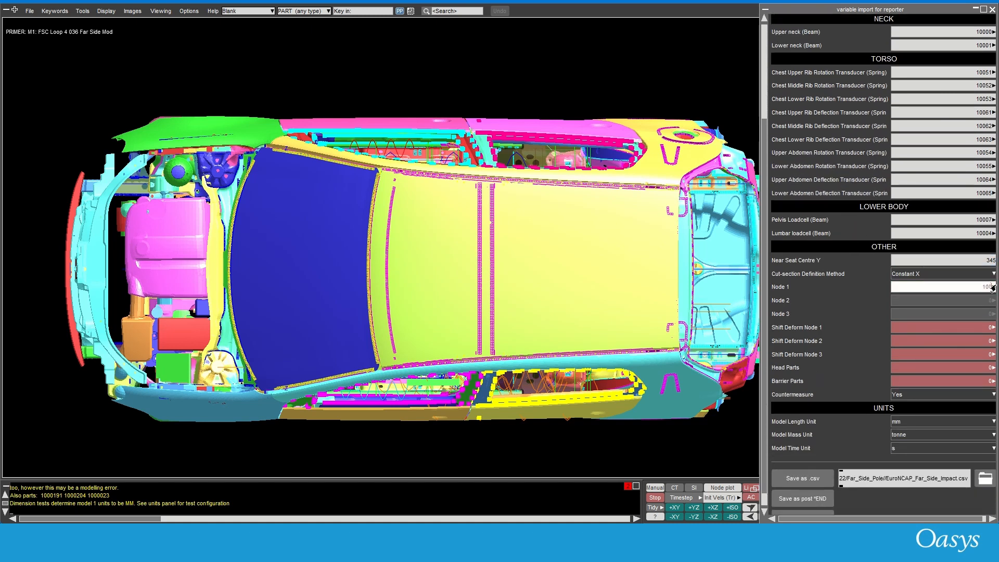
left_click(993, 288)
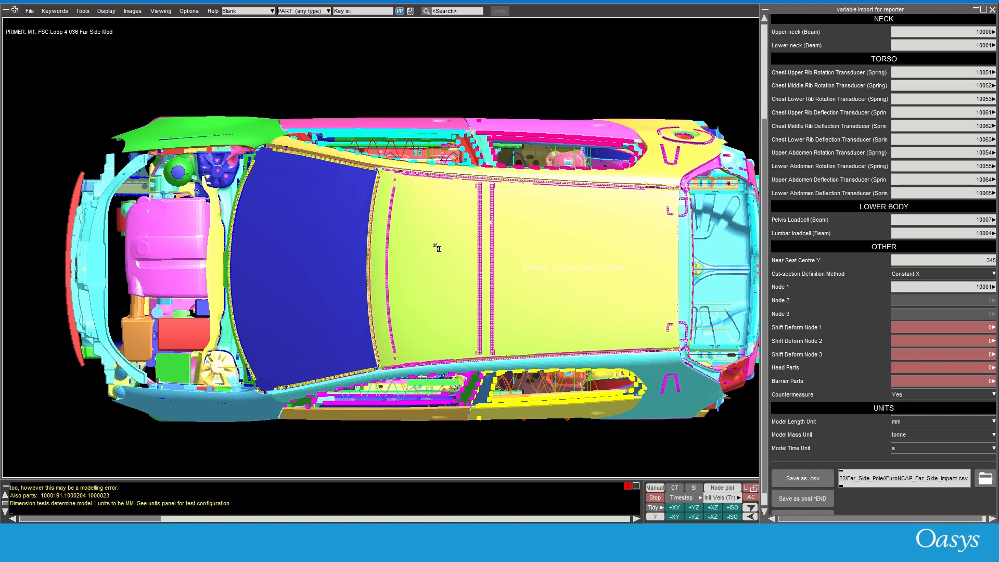
Pick node 1354795 at the front end of the sill below the front door as Shift Deform Node 1
scroll(443, 252, "down", 3)
left_click_drag(441, 149, 586, 119, "shift")
scroll(517, 374, "up", 2)
scroll(518, 374, "up", 3)
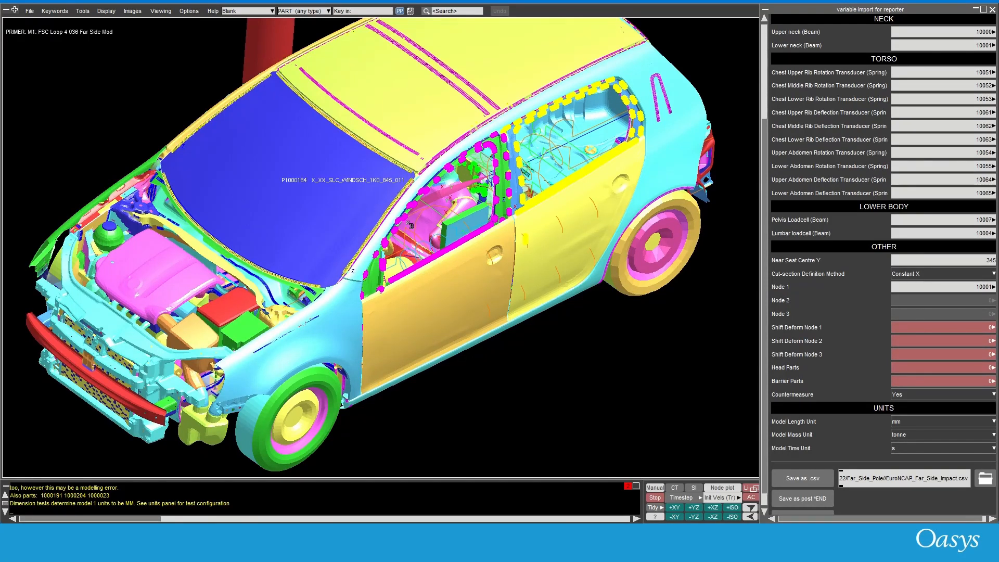
scroll(420, 350, "up", 2)
scroll(419, 350, "up", 5)
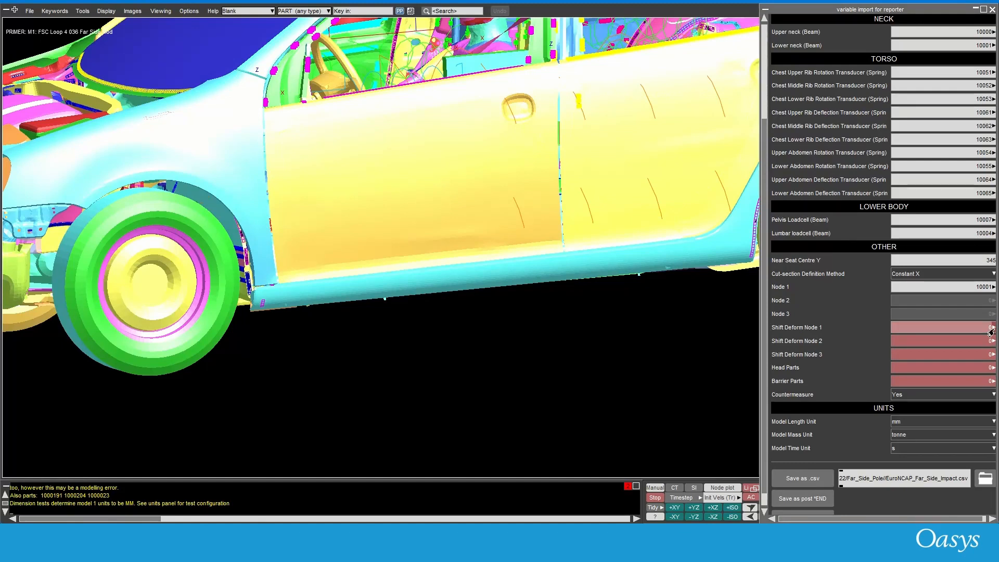
left_click(991, 342)
left_click(803, 334)
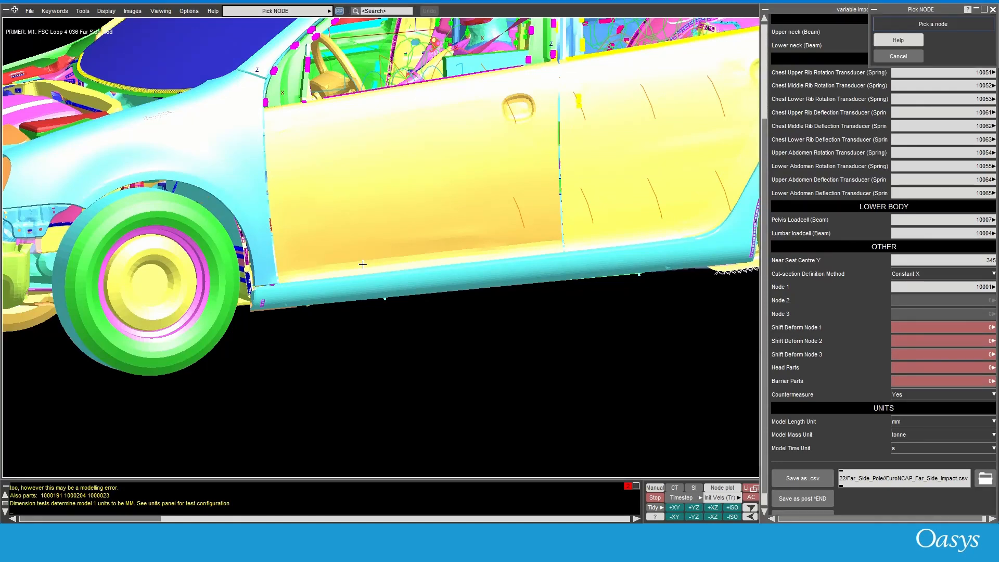
left_click(279, 295)
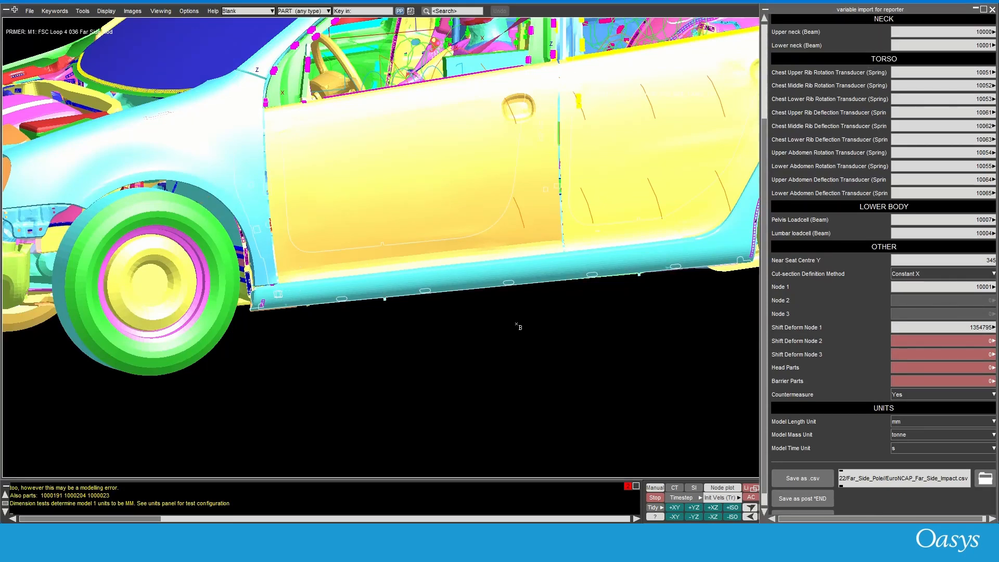
Pick node 1356405 on the sill below the joint between the front and rear doors as Shift Deform Node 2
left_click(992, 342)
left_click(839, 343)
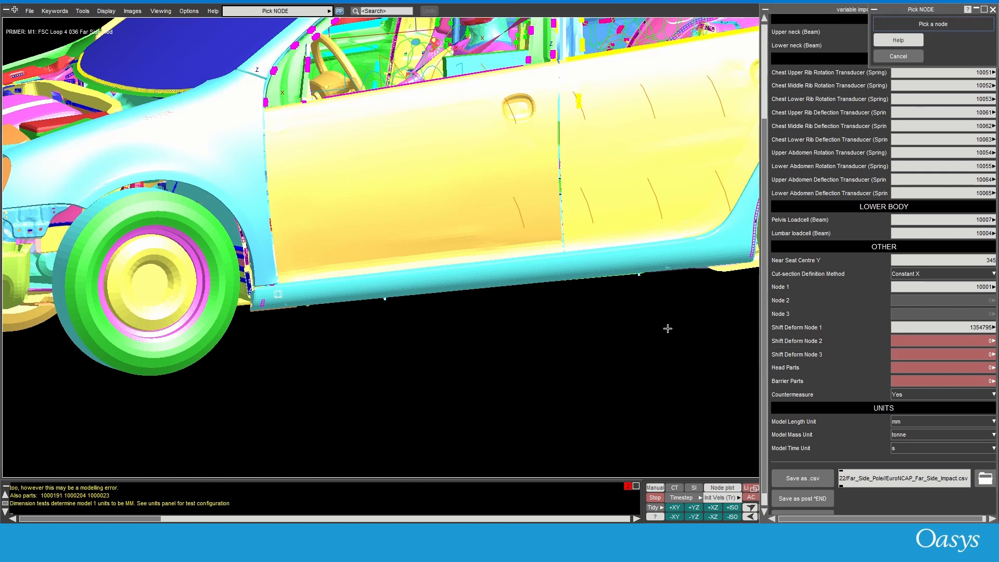
left_click(565, 269)
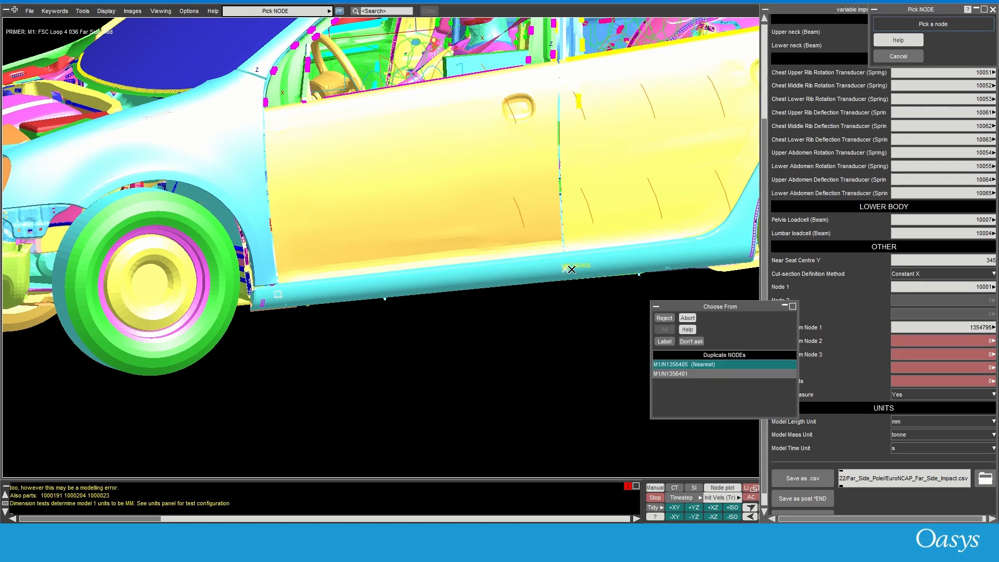
left_click(696, 364)
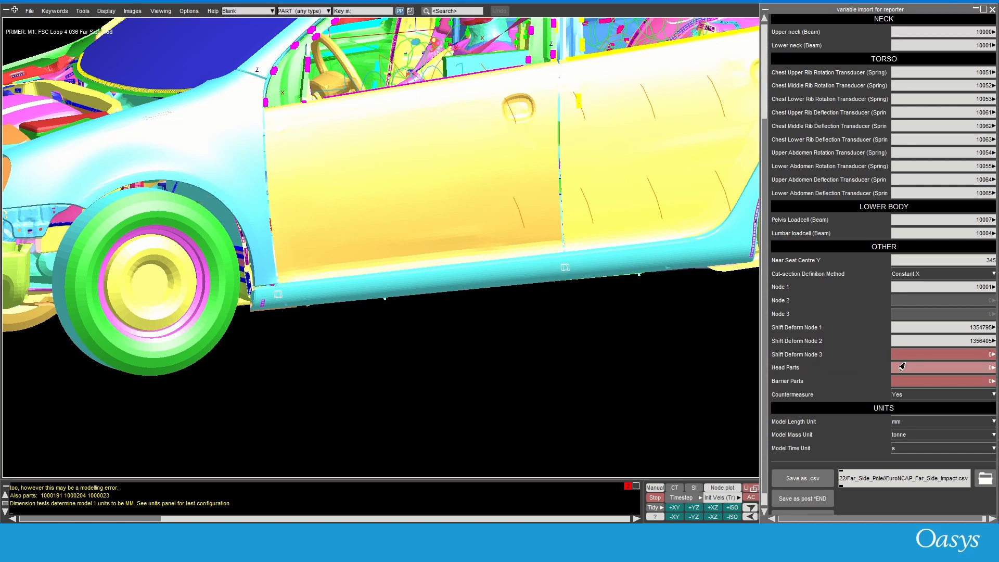
Pick node 1750435 on the B-pillar at the window line between the two doors as Shift Deform Node 3
left_click(992, 357)
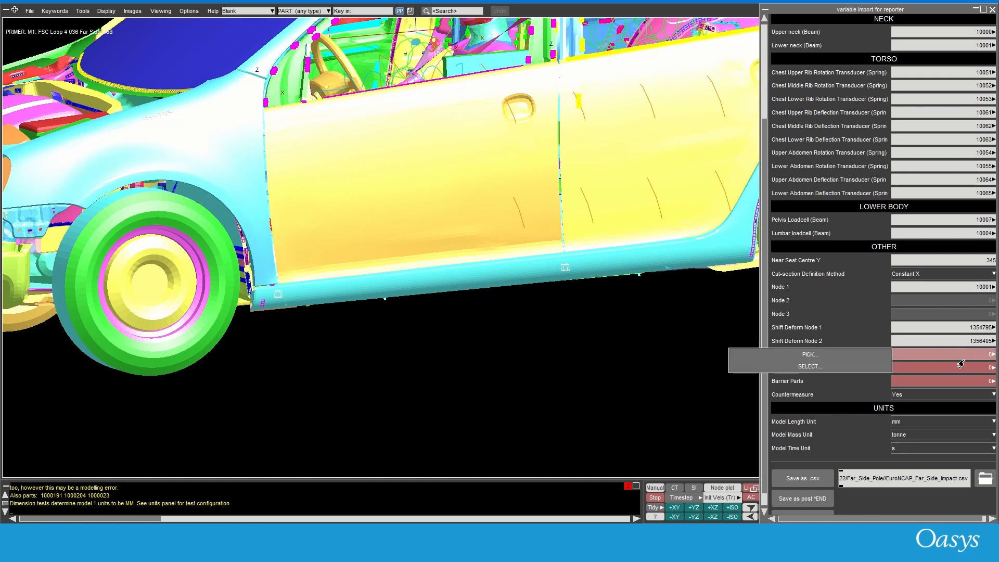
left_click(829, 354)
middle_click_drag(556, 130, 450, 219, "shift")
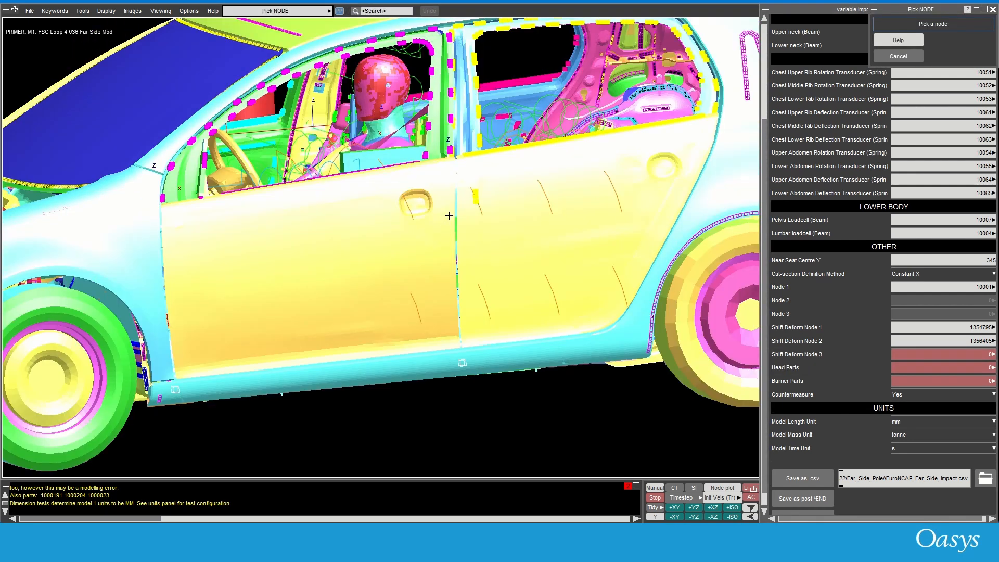
left_click_drag(450, 218, 453, 295, "shift")
left_click(467, 231)
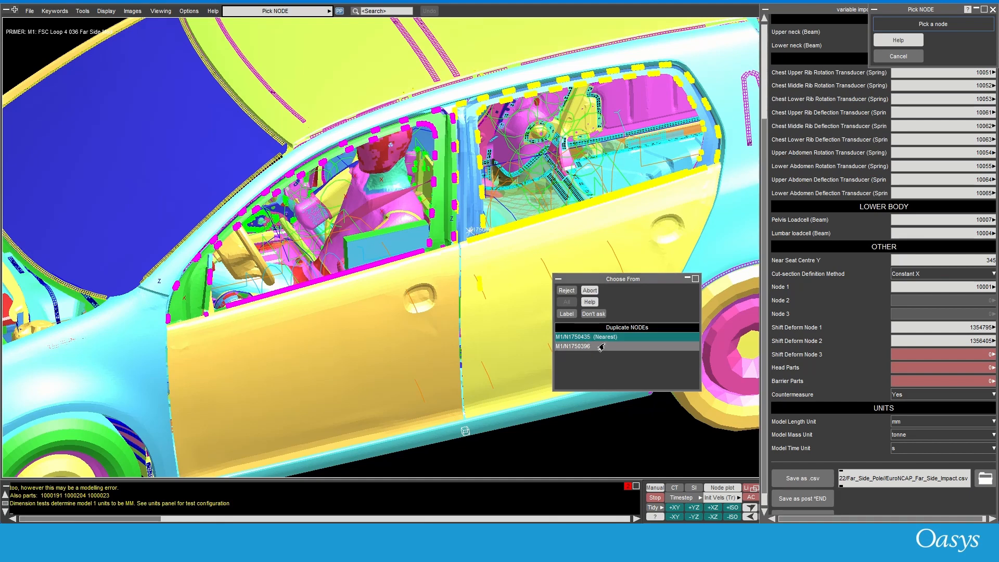
left_click(598, 346)
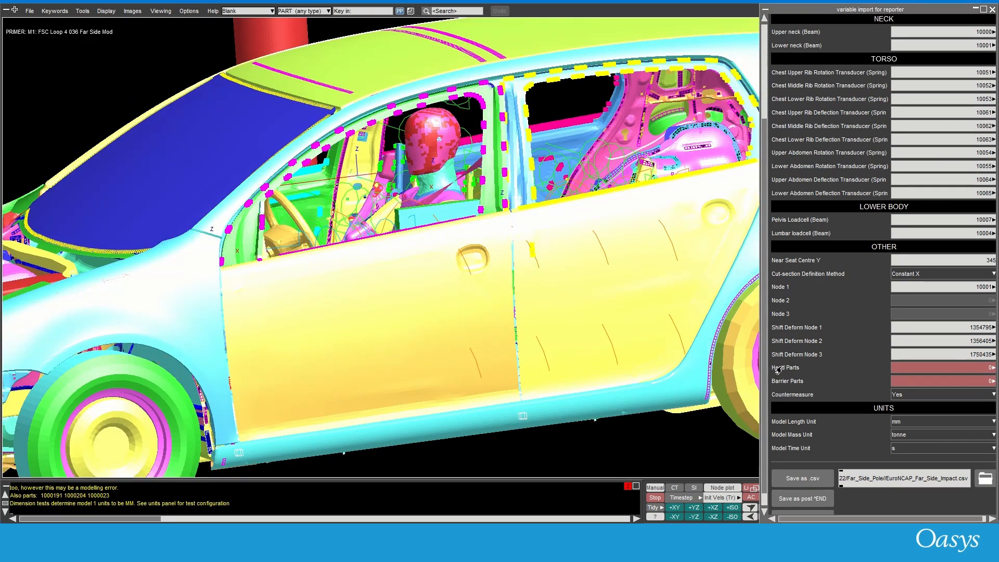
Assign the dummy's head contact shells, part P7, as the Head Parts
mouse_move(778, 369)
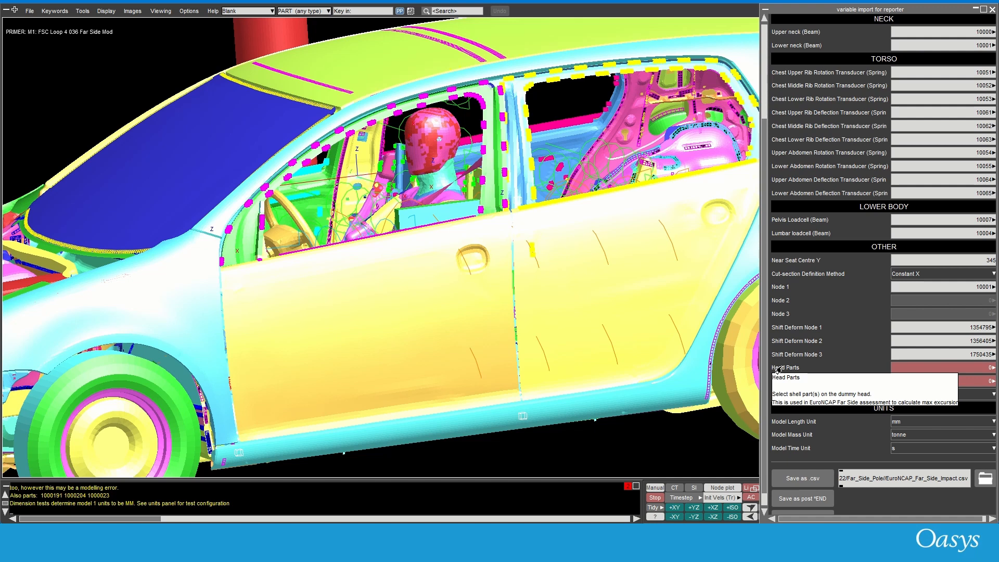
left_click(993, 368)
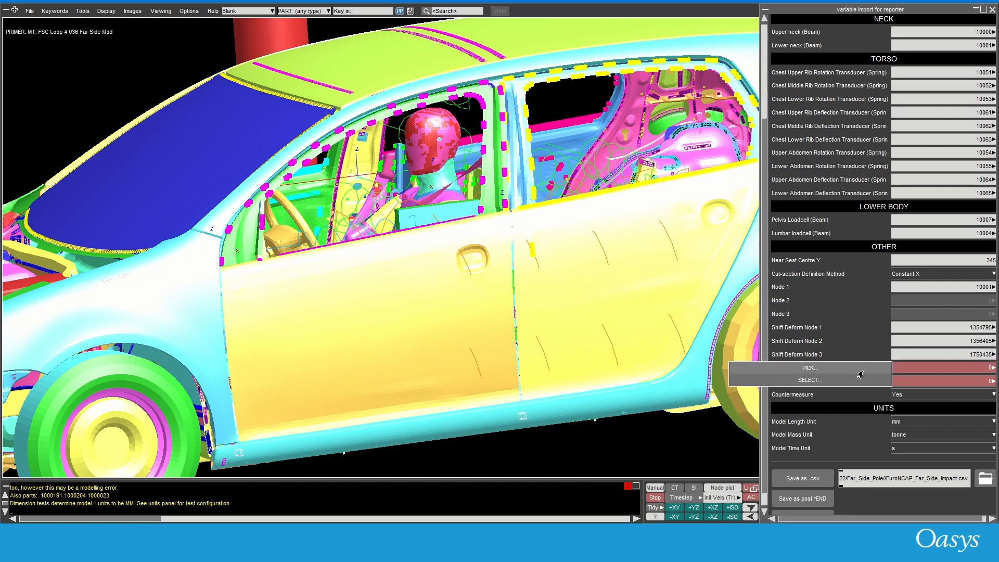
left_click(818, 379)
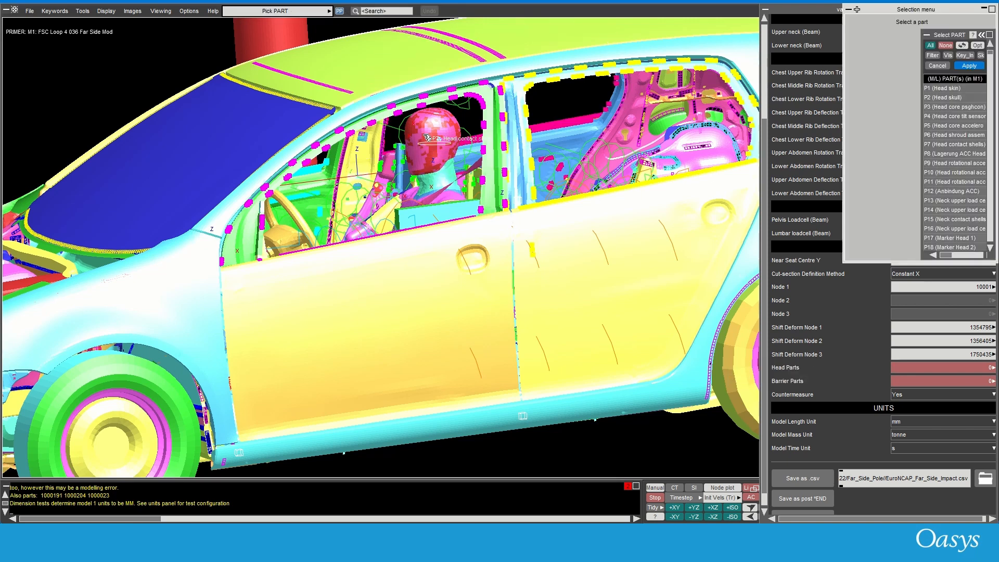
left_click(428, 137)
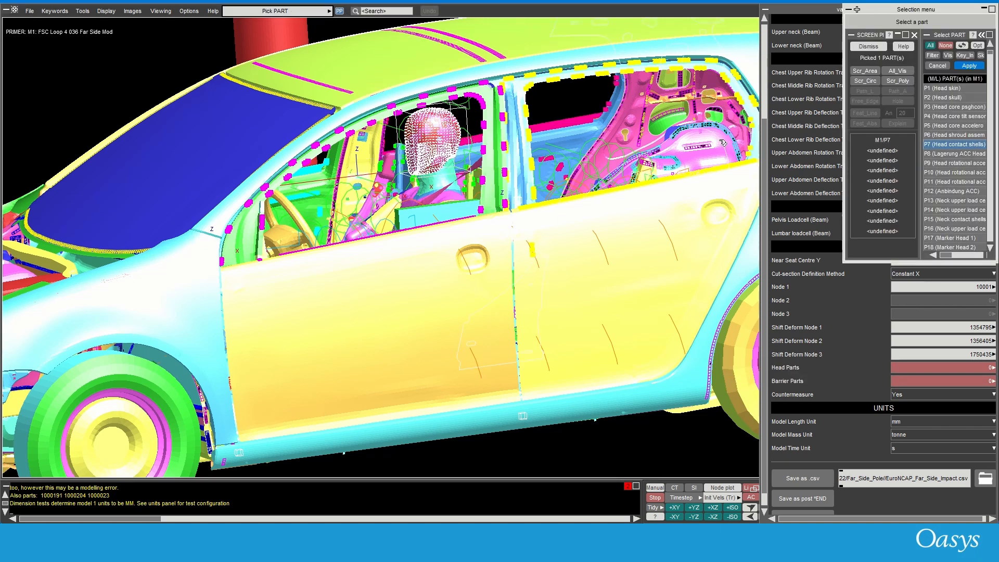
mouse_move(960, 67)
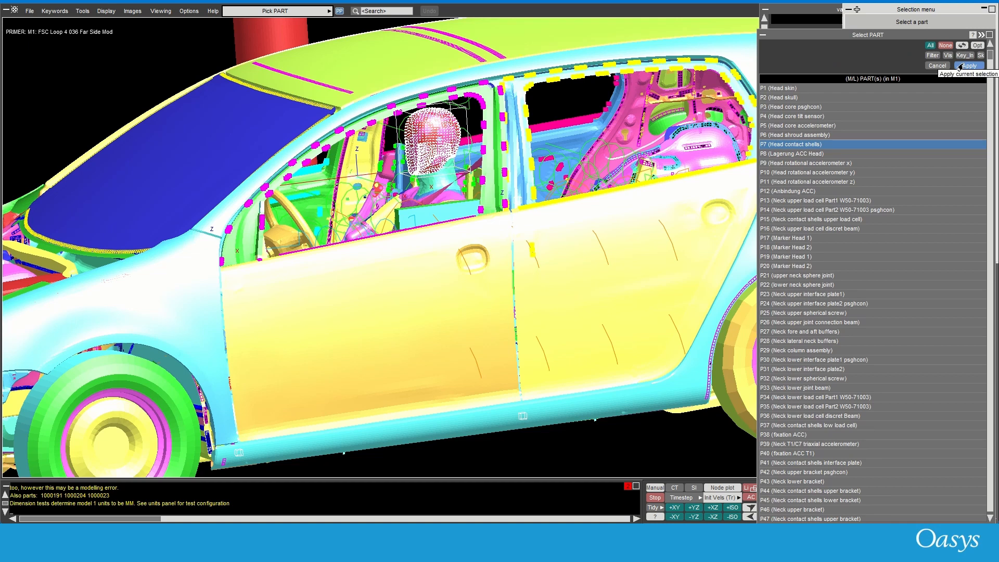
left_click(967, 66)
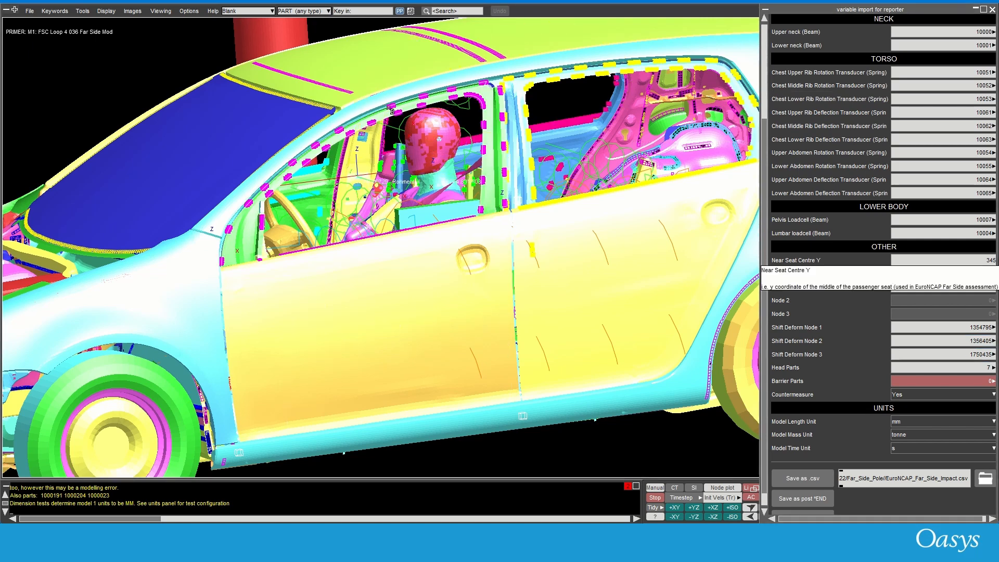
Assign the red pole, part 1001326, as the Barrier Parts and save the variables to EuroNCAP_Far_Side_Impact.csv
left_click_drag(285, 152, 364, 160, "shift")
left_click(398, 162)
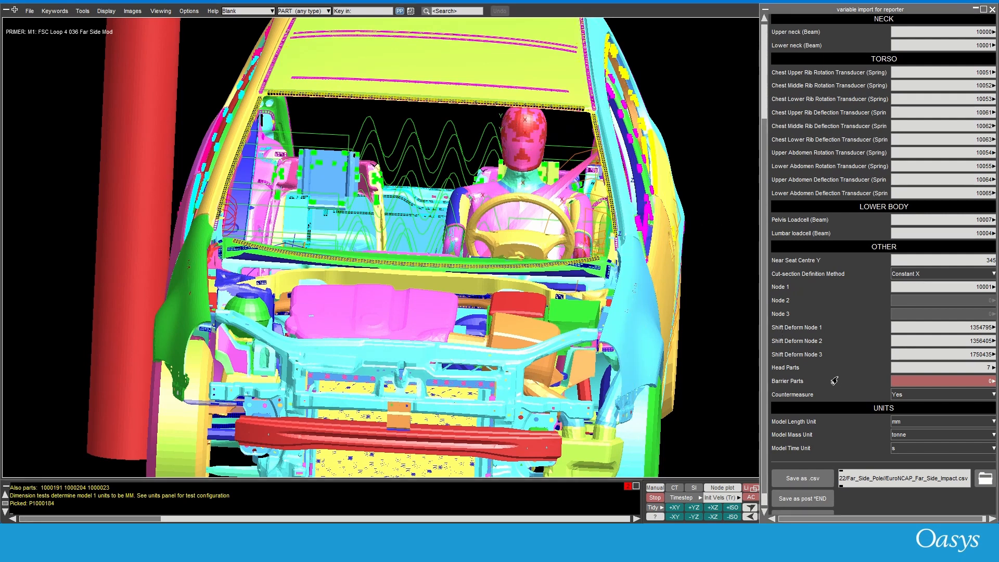
scroll(312, 157, "down", 3)
left_click_drag(312, 134, 265, 151, "shift")
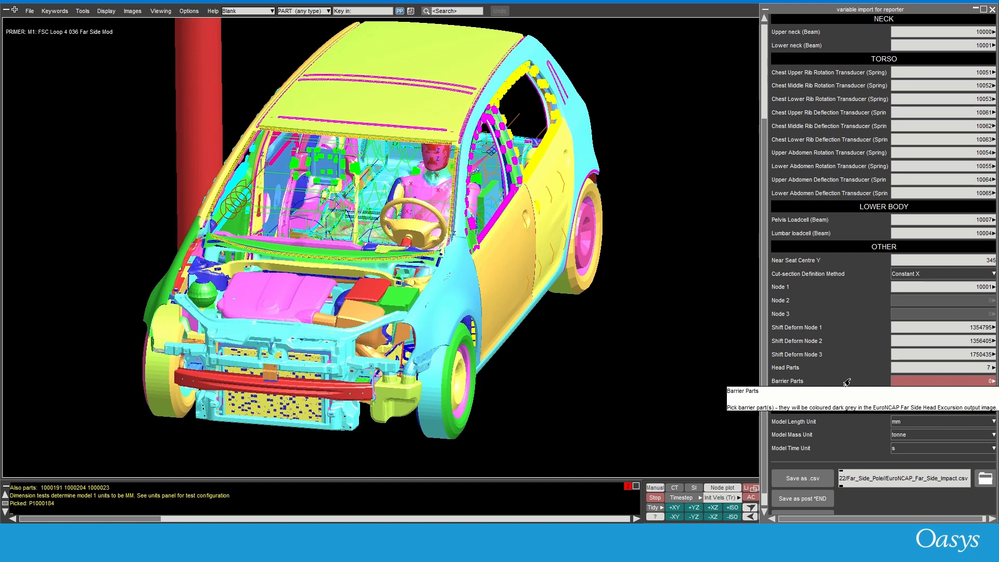
left_click(826, 382)
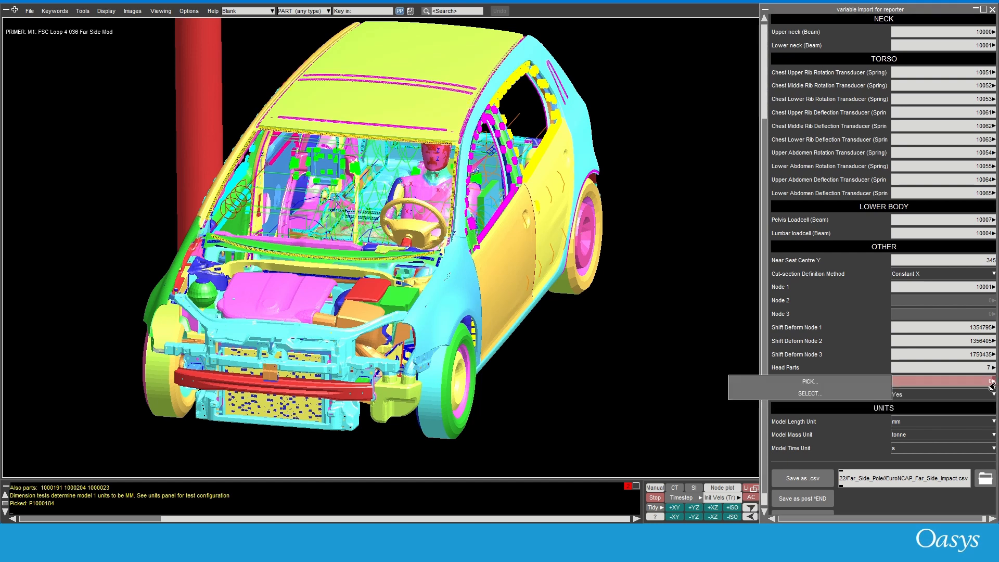
left_click(809, 383)
left_click(210, 83)
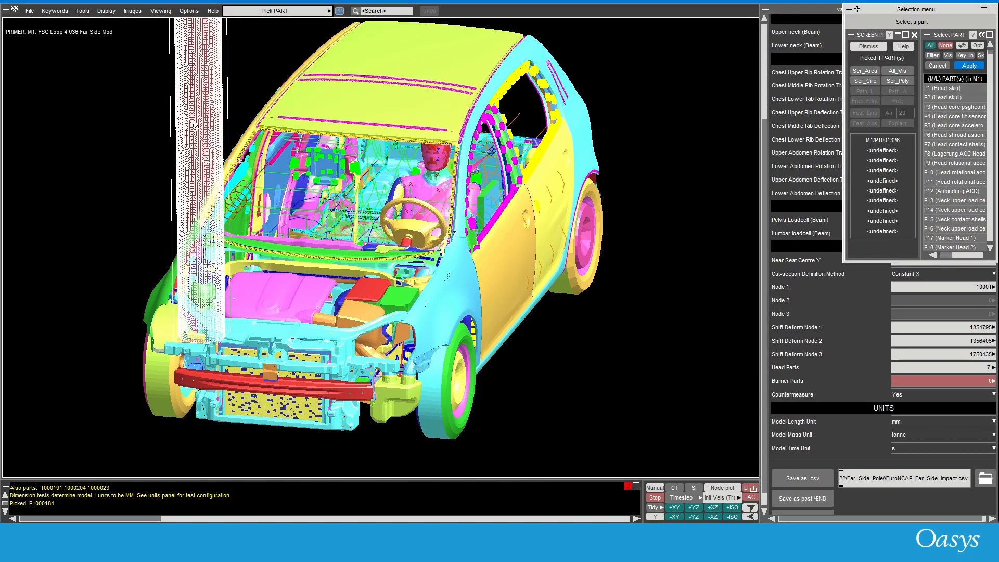
scroll(210, 83, "down", 4)
left_click(963, 67)
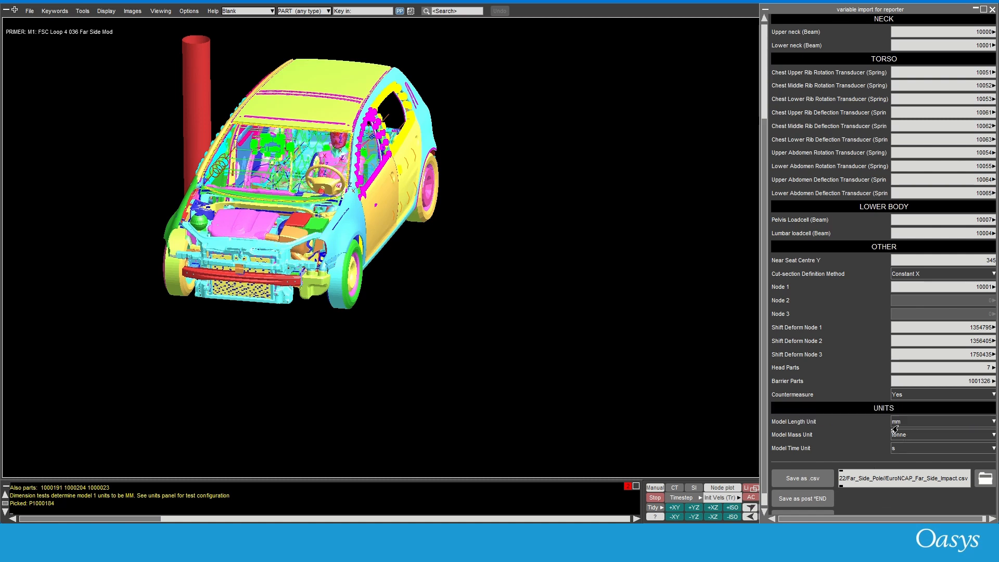
left_click(808, 479)
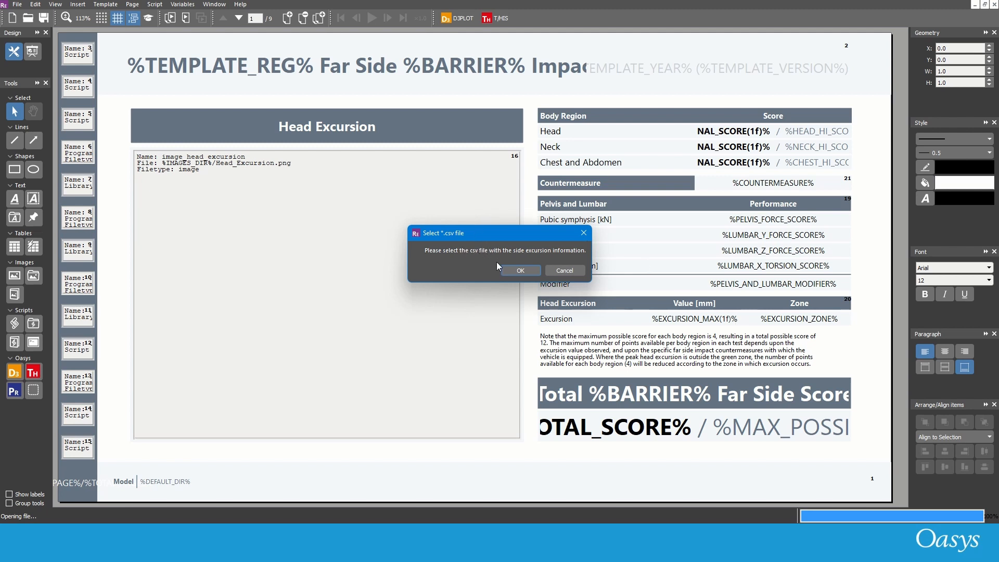
Load EuroNCAP_Pole_intrusion.csv from the images folder of EuroNCAP_Side_Pole_2022 as the side excursion information file
left_click(521, 272)
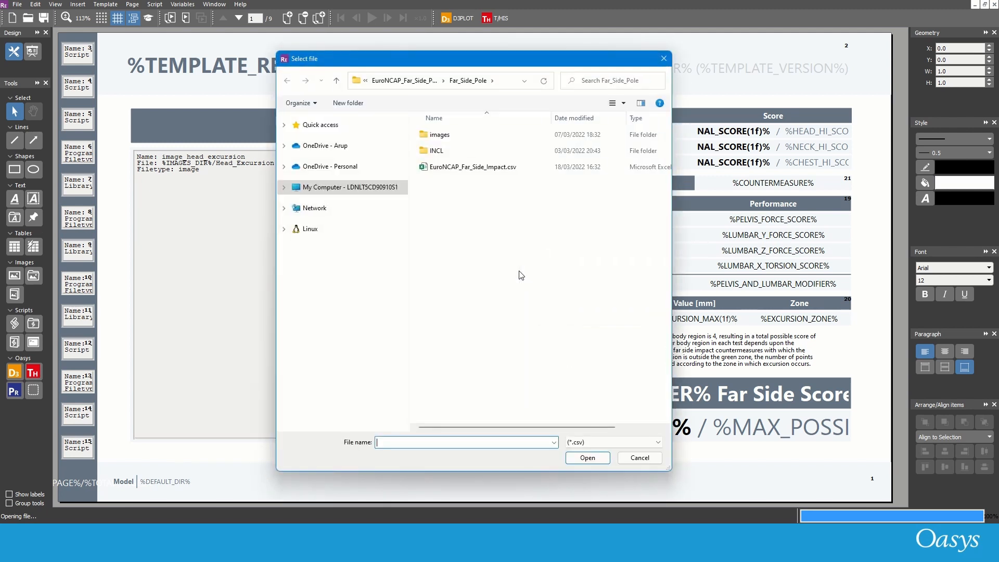
left_click(409, 82)
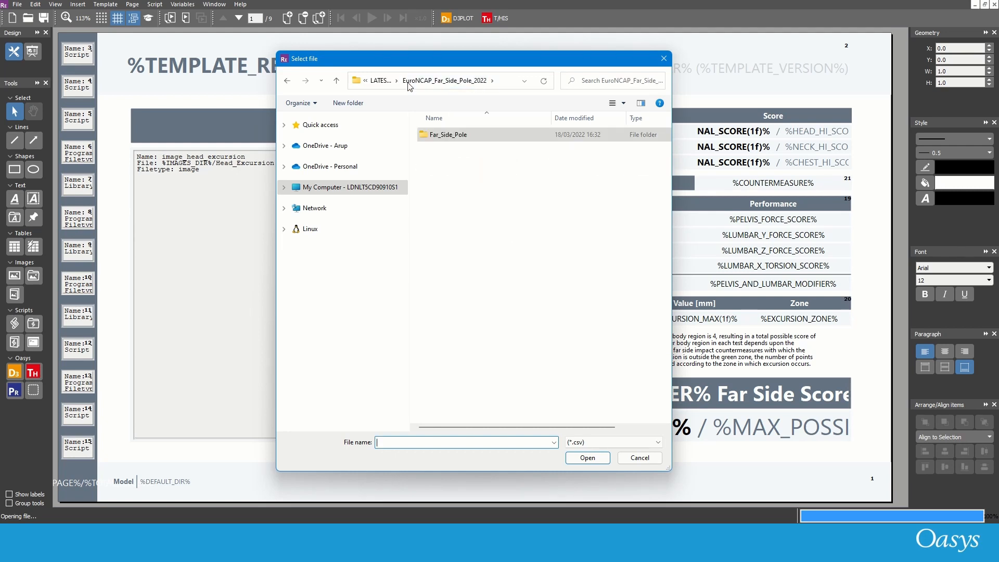
left_click(386, 82)
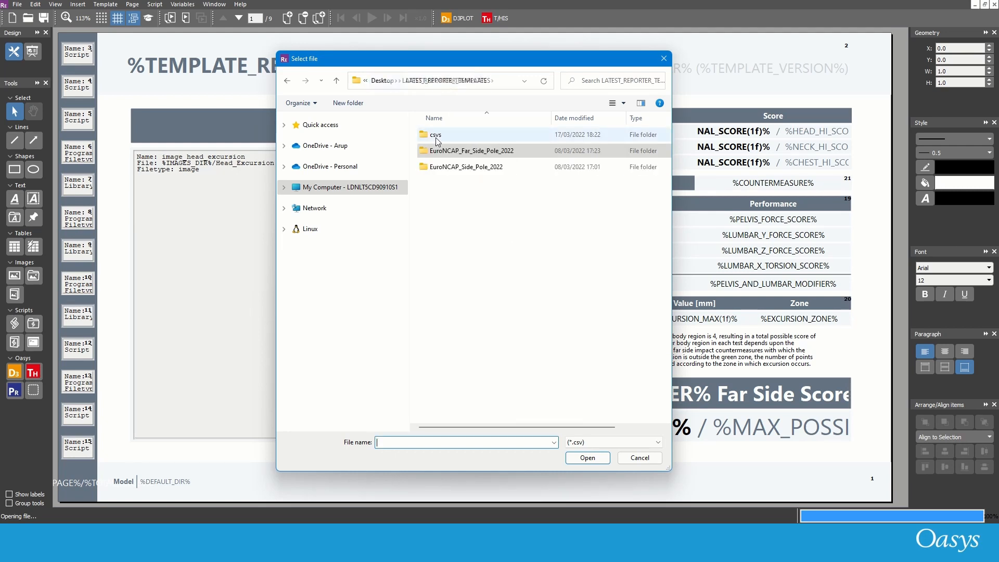
double_click(458, 172)
double_click(450, 135)
double_click(452, 136)
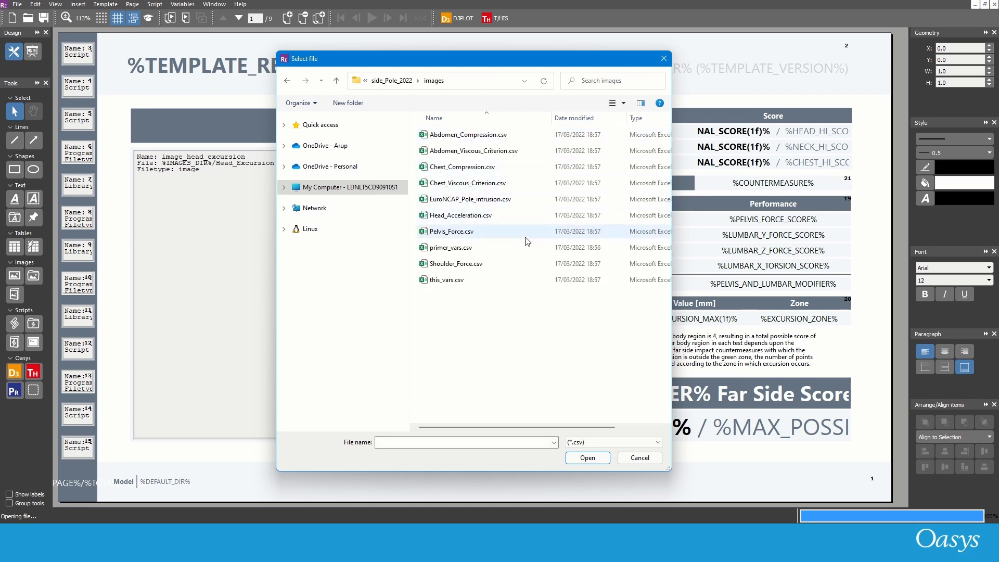
double_click(461, 200)
Select the Far_Side_Pole folder for the requested directory and its images subfolder as the directory for writing images and curves
left_click(515, 270)
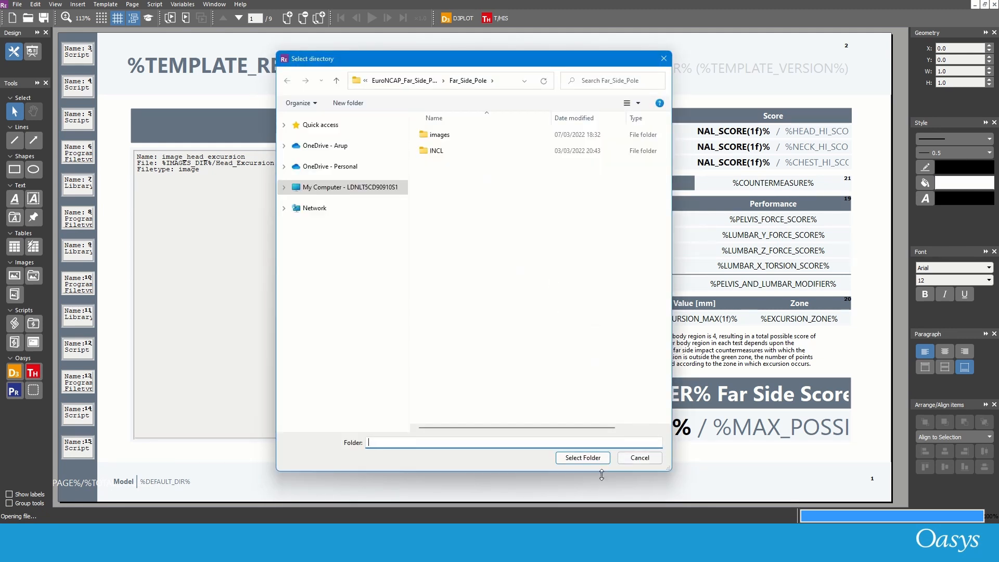
left_click(568, 459)
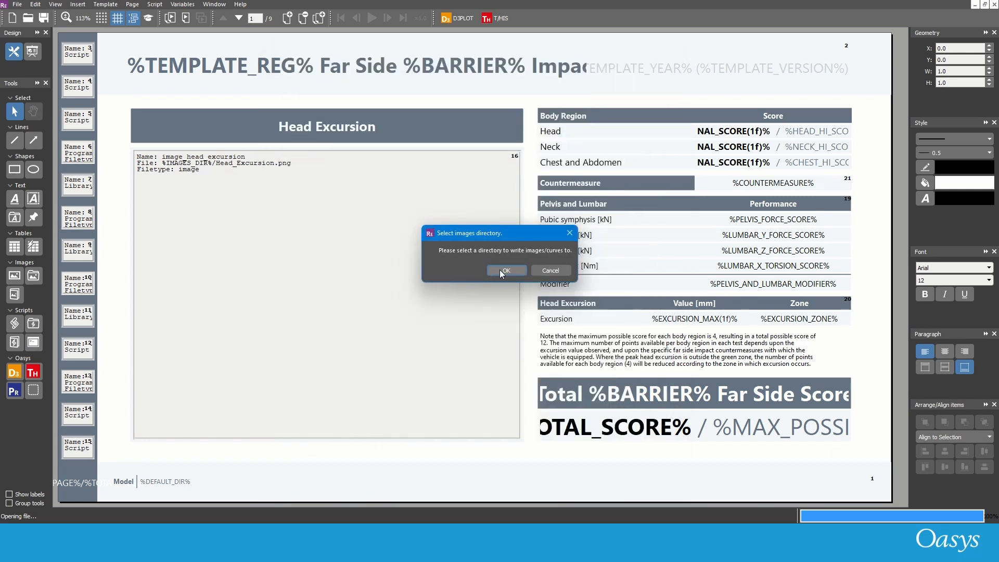
left_click(500, 269)
double_click(440, 135)
left_click(578, 458)
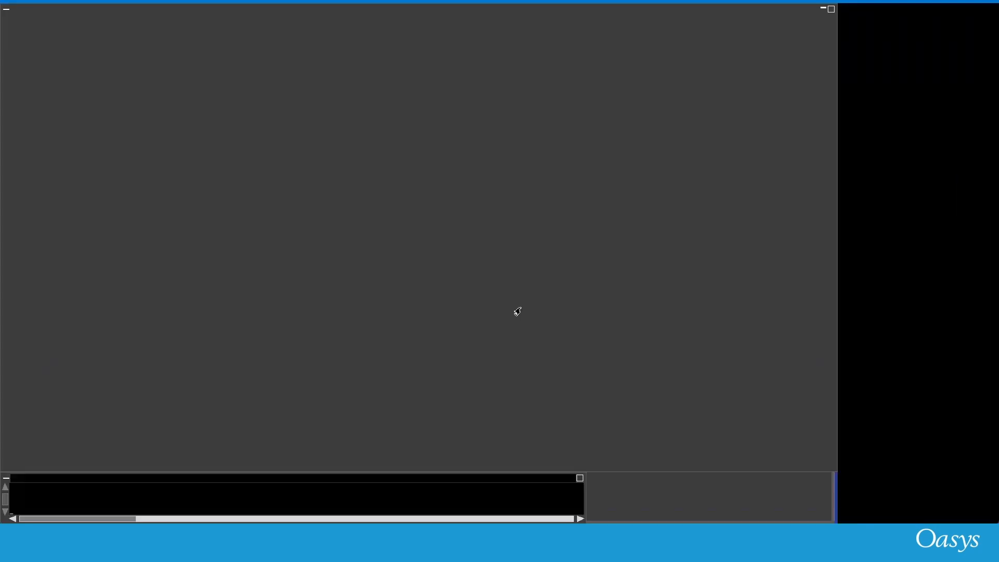